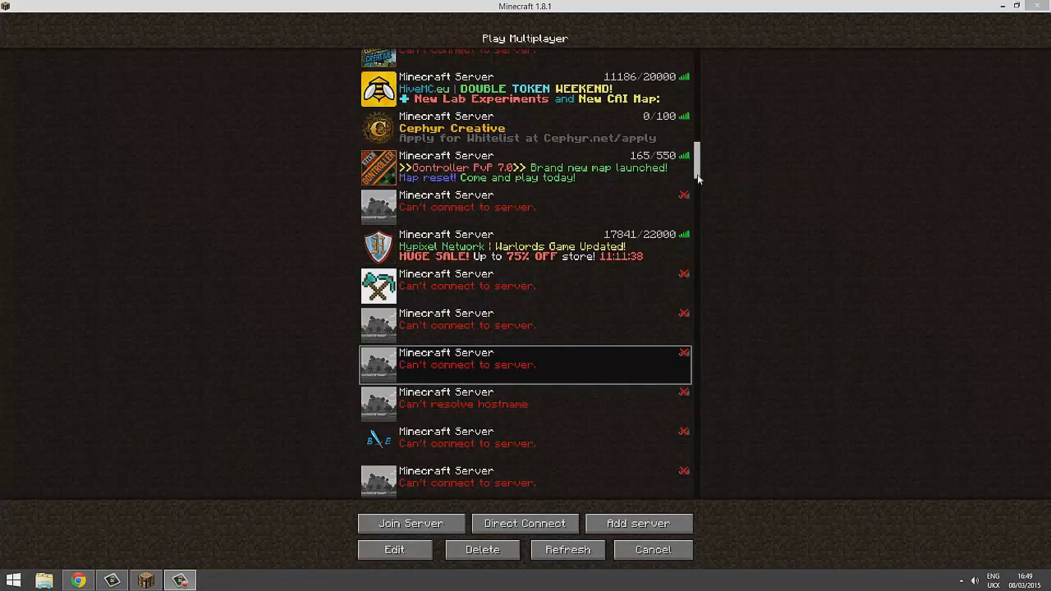
Open the Hypixel entry's edit form at the top of the list, showing mc.hypixel.net
left_click_drag(697, 164, 696, 106)
scroll(617, 276, "up", 5)
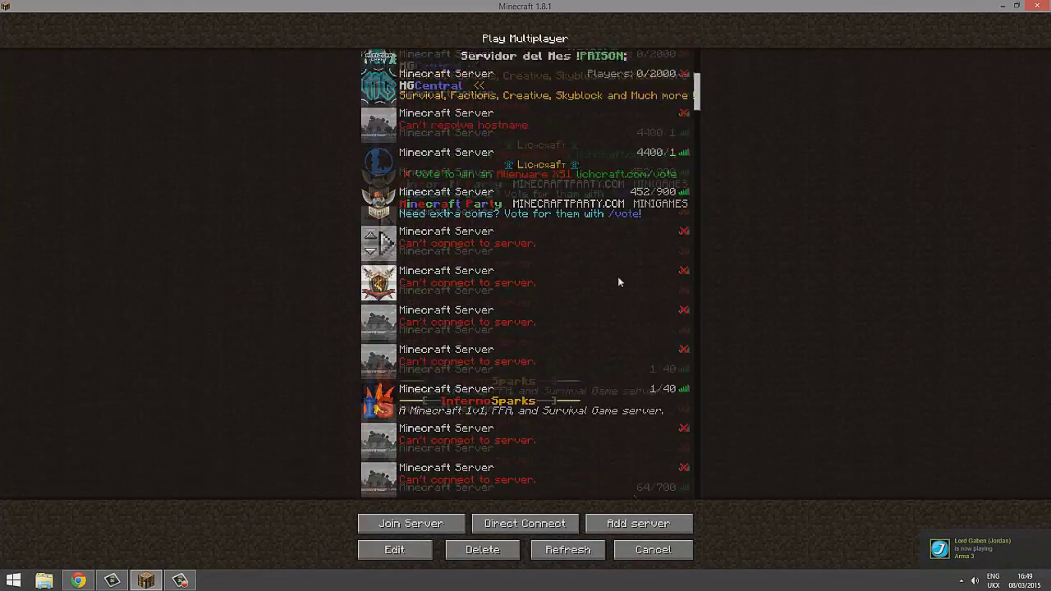
scroll(529, 123, "up", 6)
scroll(548, 404, "up", 5)
scroll(457, 287, "up", 2)
left_click(456, 285)
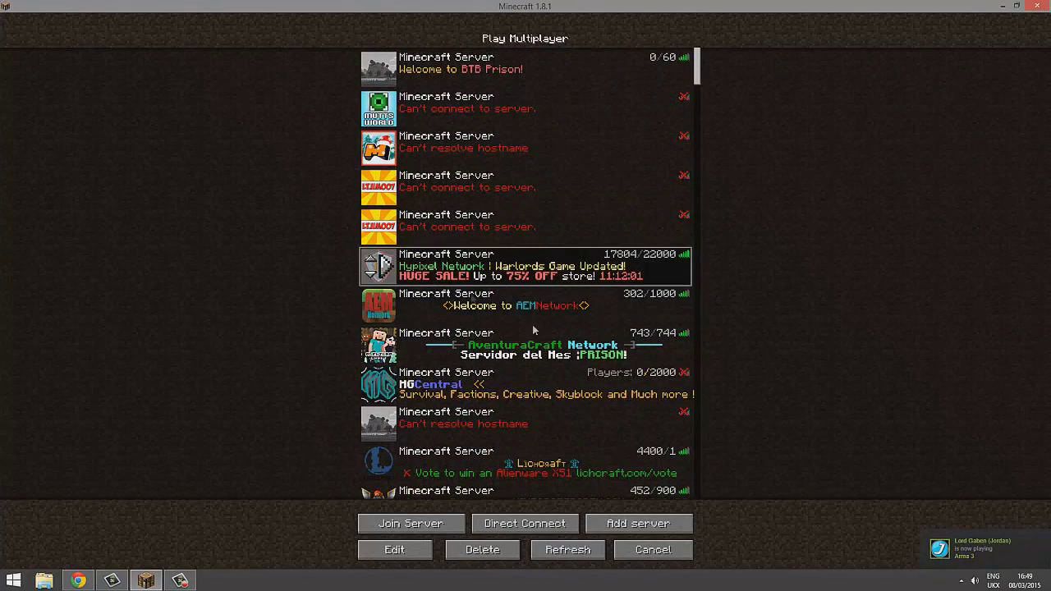
left_click(404, 548)
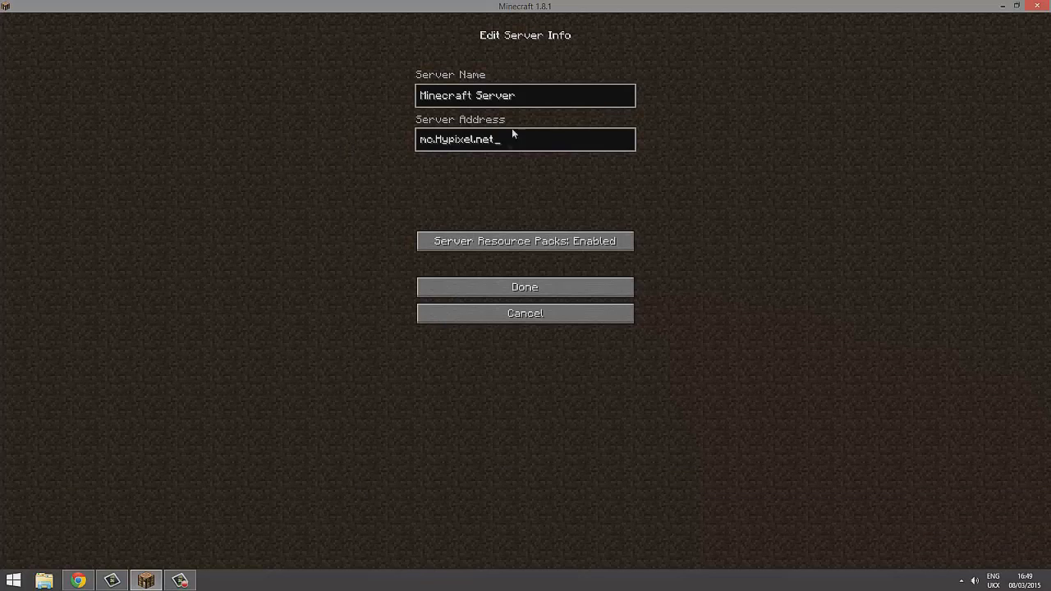
Close the Hypixel details and view the AEM Network server's saved address
left_click(525, 287)
scroll(542, 312, "down", 6)
left_click(539, 289)
left_click(493, 250)
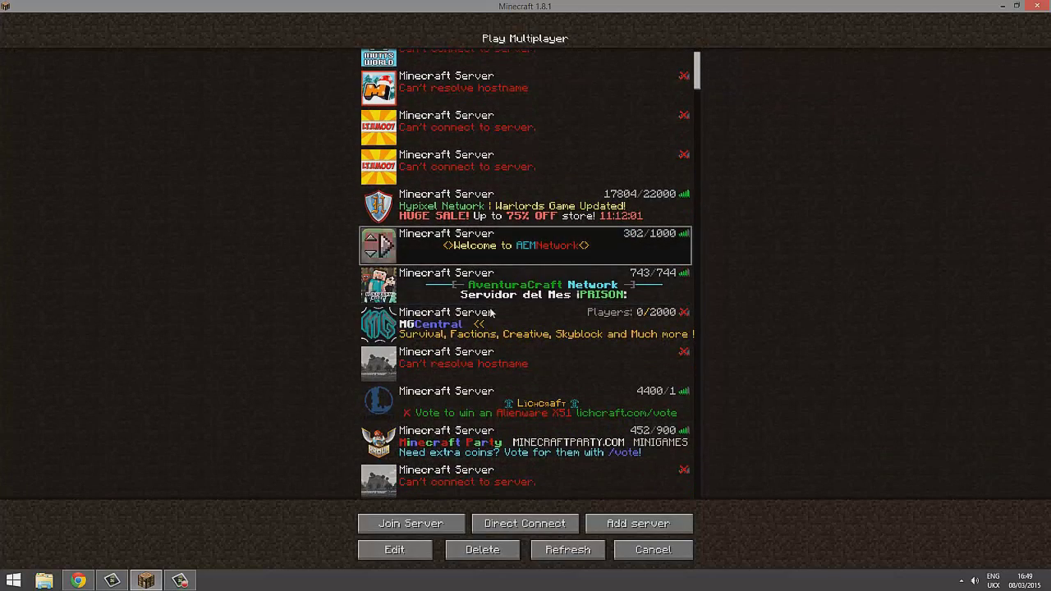
left_click(399, 554)
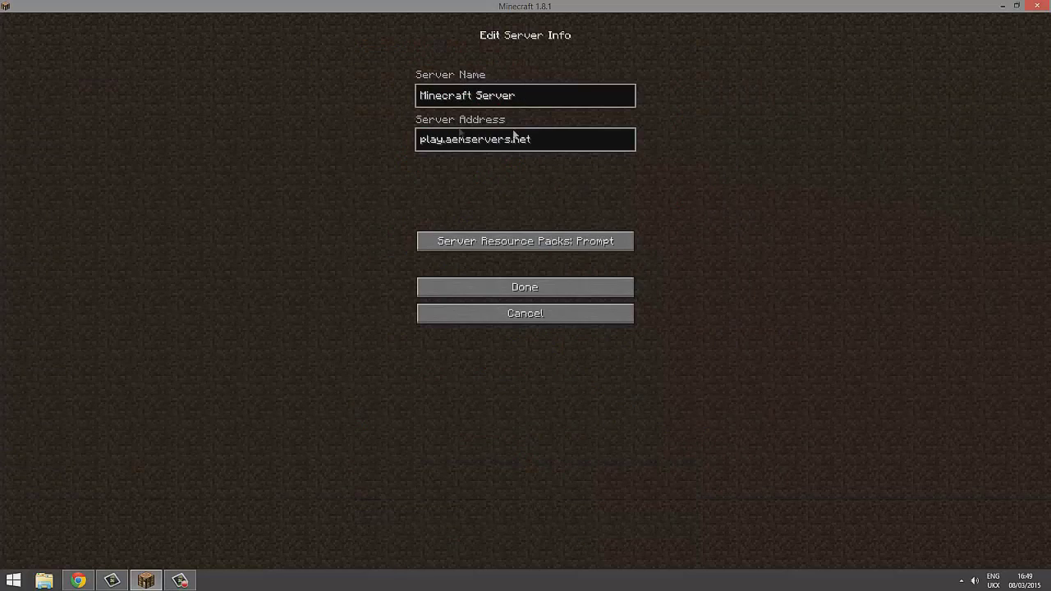
left_click(529, 319)
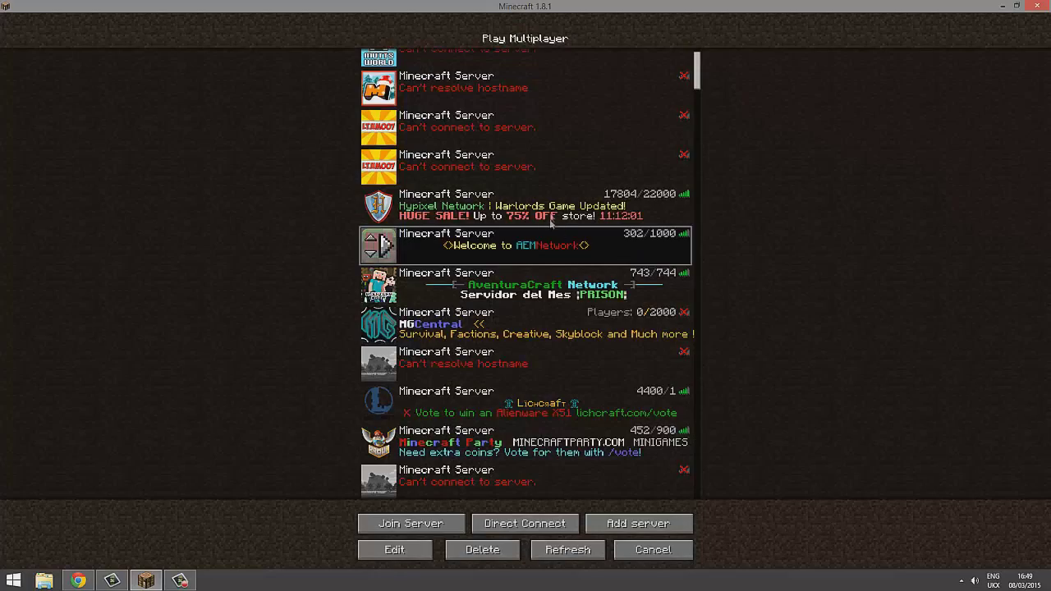
View the AventuraCraft and MGCentral servers' saved addresses without changes
left_click_drag(552, 222, 550, 275)
left_click_drag(540, 395, 539, 312)
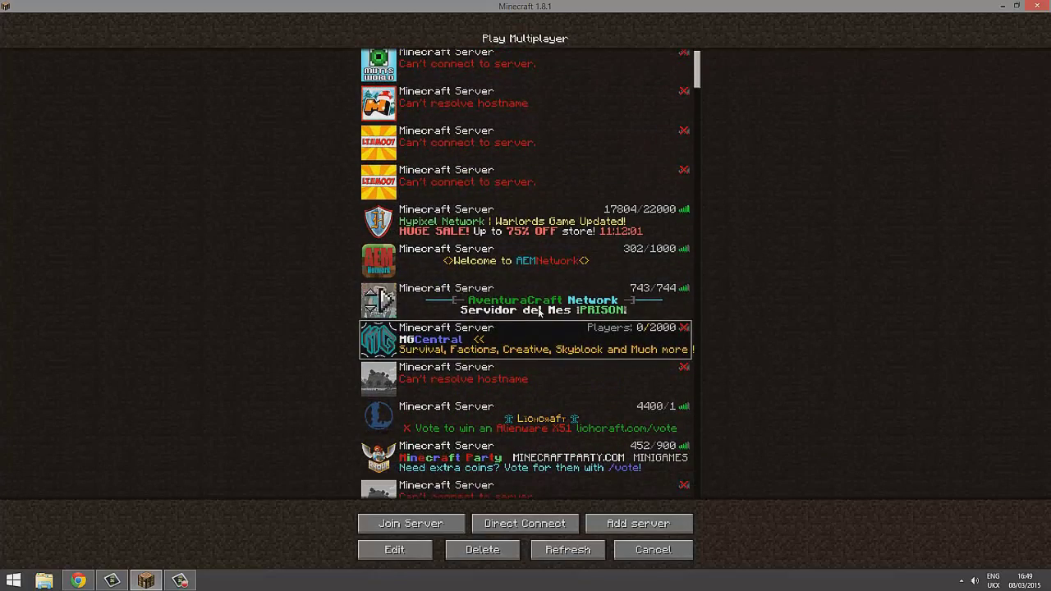
left_click(540, 312)
left_click(394, 550)
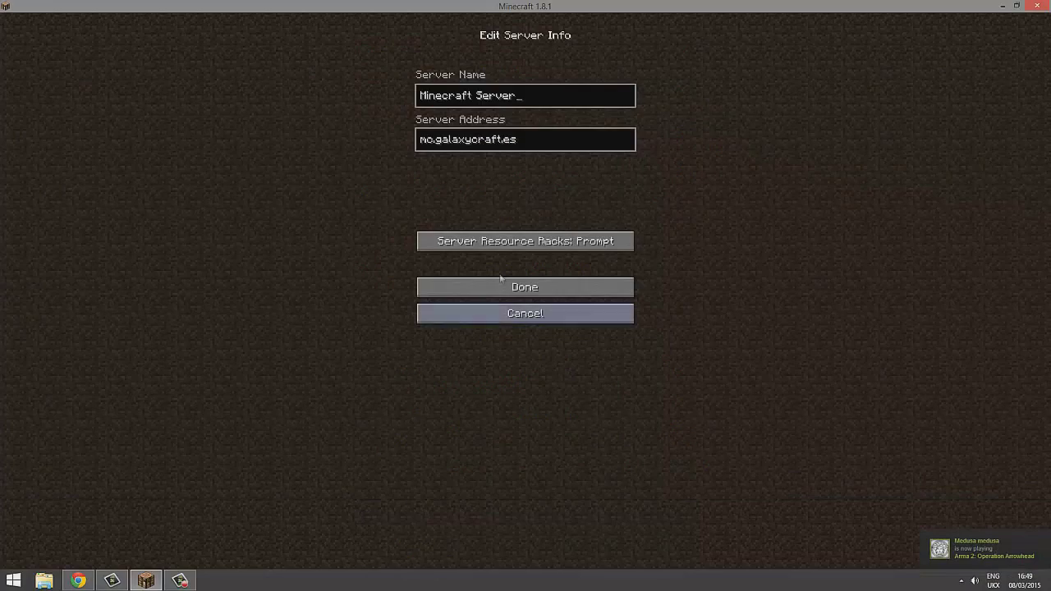
left_click(553, 312)
left_click(542, 271)
left_click(394, 549)
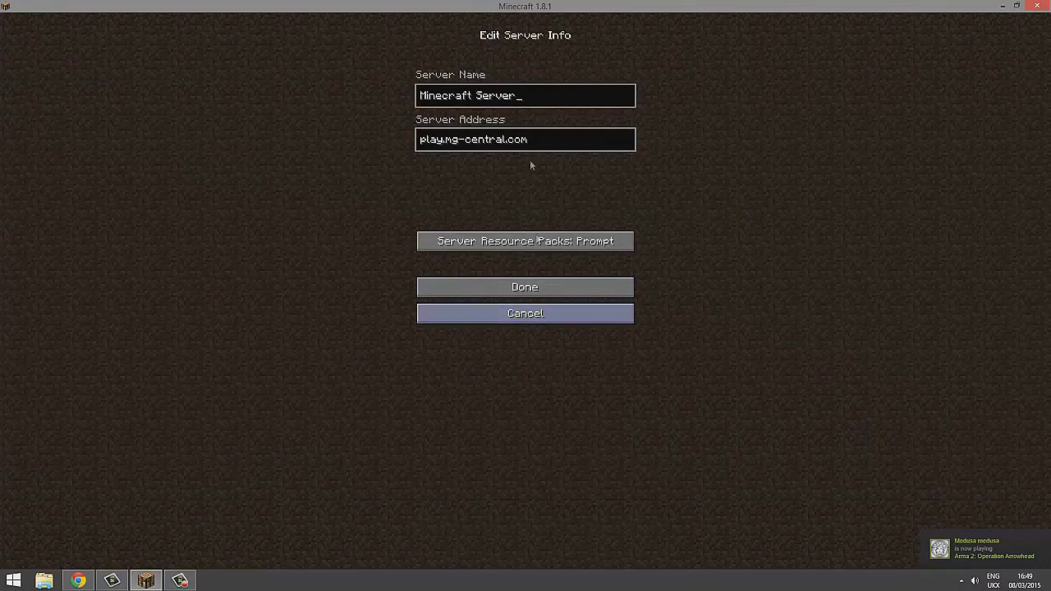
left_click(526, 313)
View the unreachable server's and MinecraftParty's saved addresses without changes
key("Down")
key("Down")
key("Down")
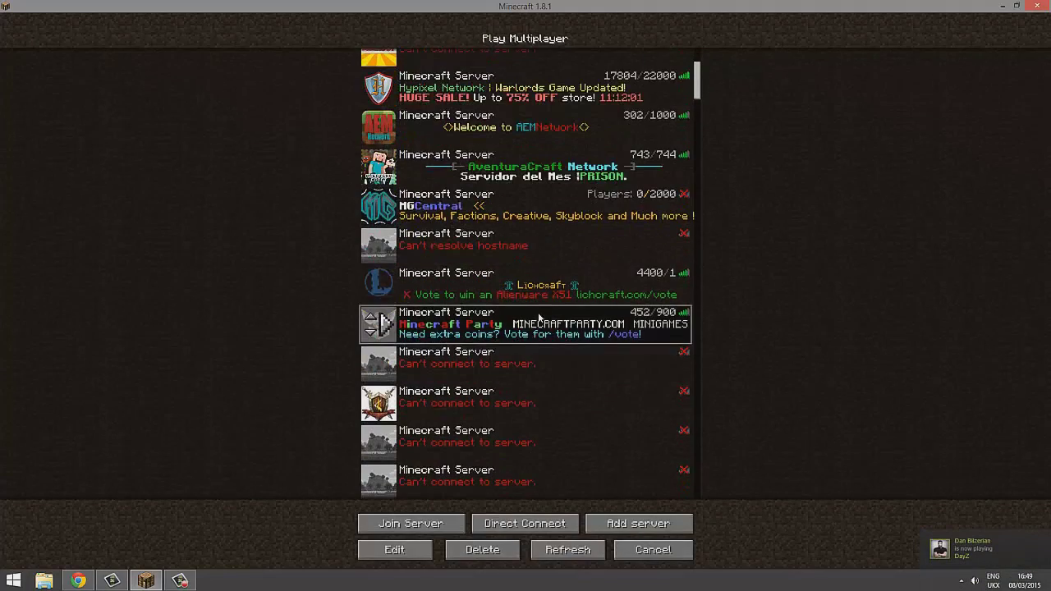
left_click(495, 182)
left_click(540, 262)
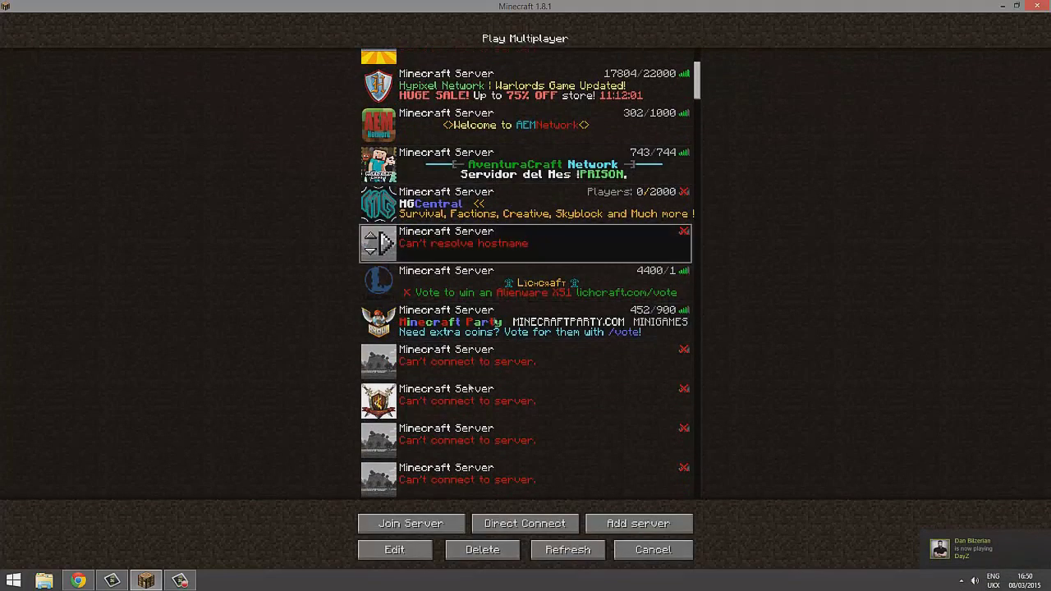
left_click(405, 543)
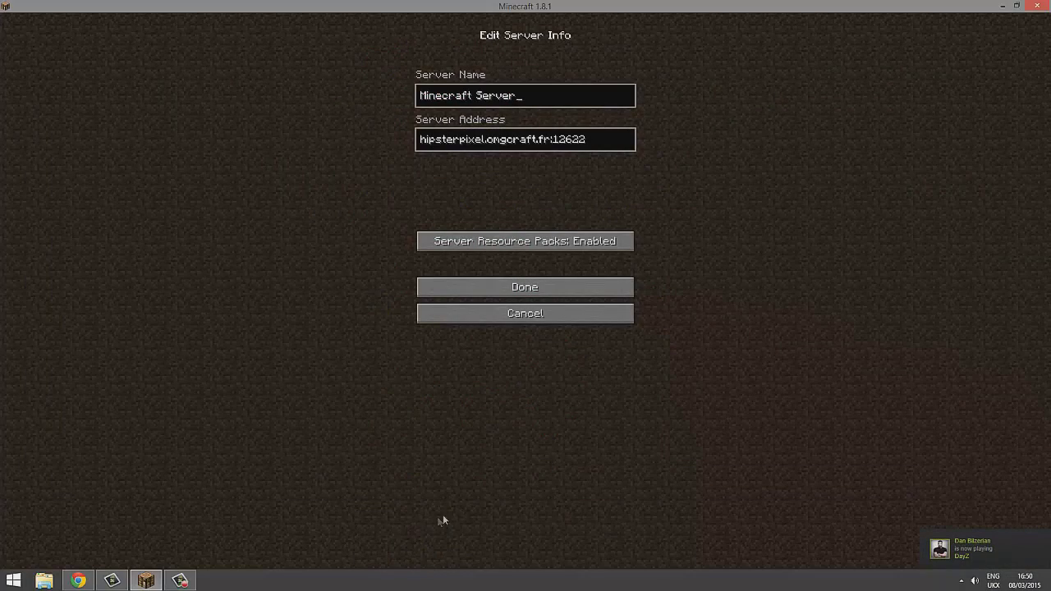
left_click(496, 322)
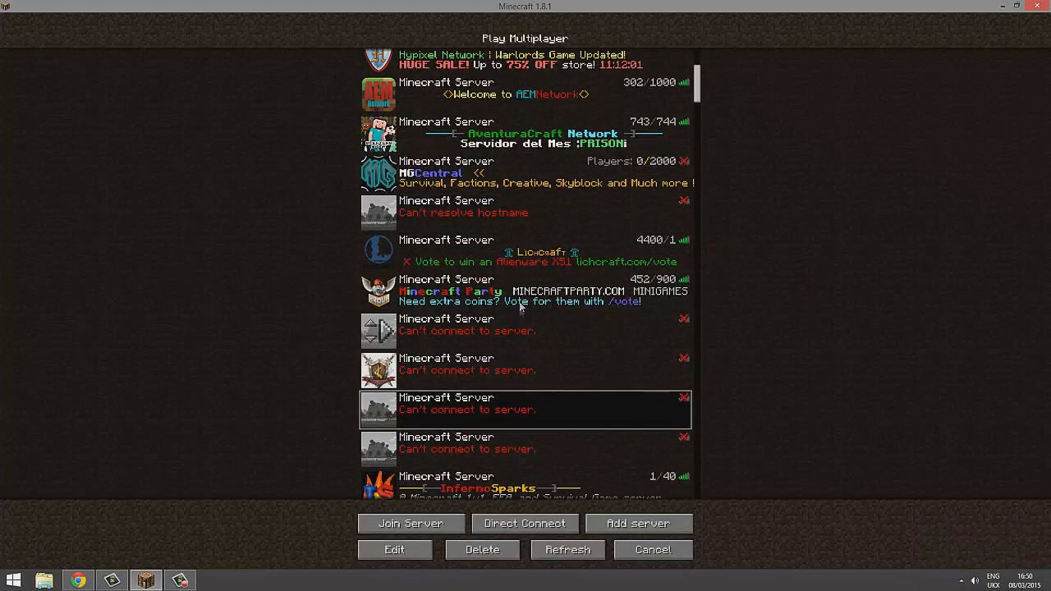
left_click(428, 543)
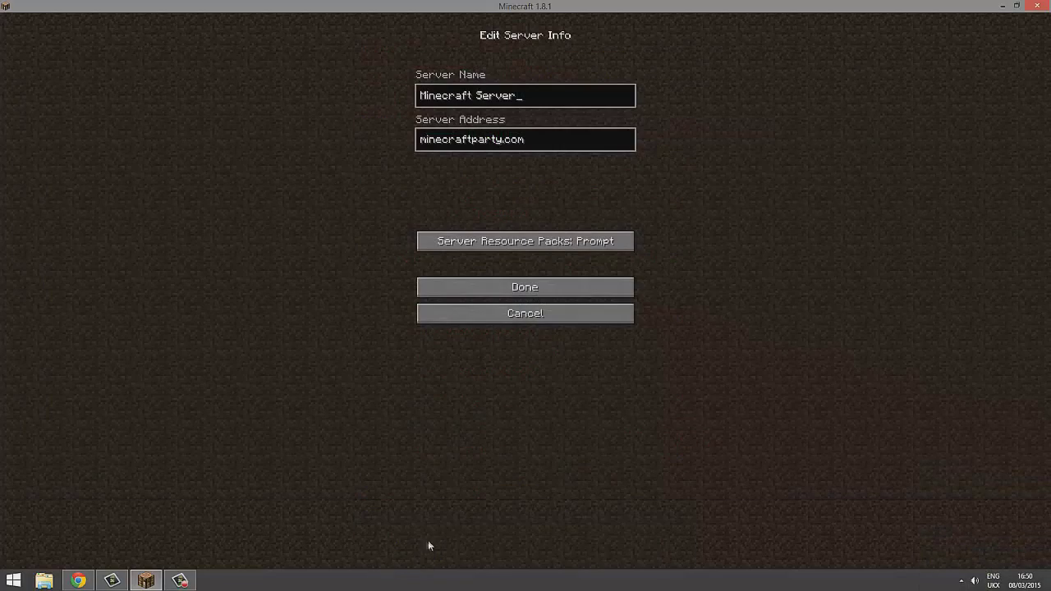
left_click(585, 323)
View InfernoSparks' saved address, then switch to the Dot TK browser page
scroll(541, 378, "down", 3)
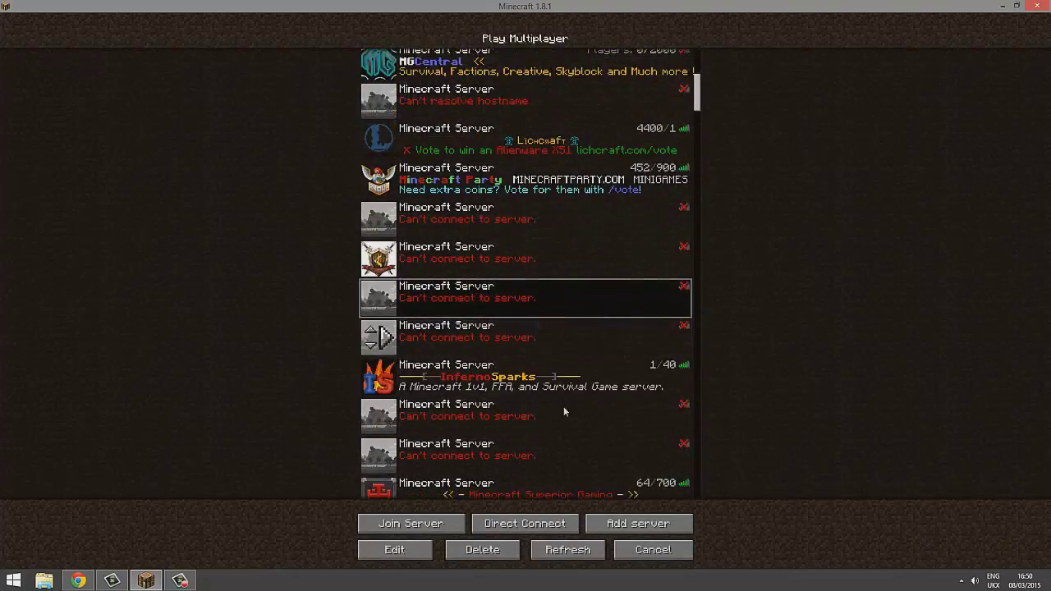
left_click(563, 385)
left_click(400, 548)
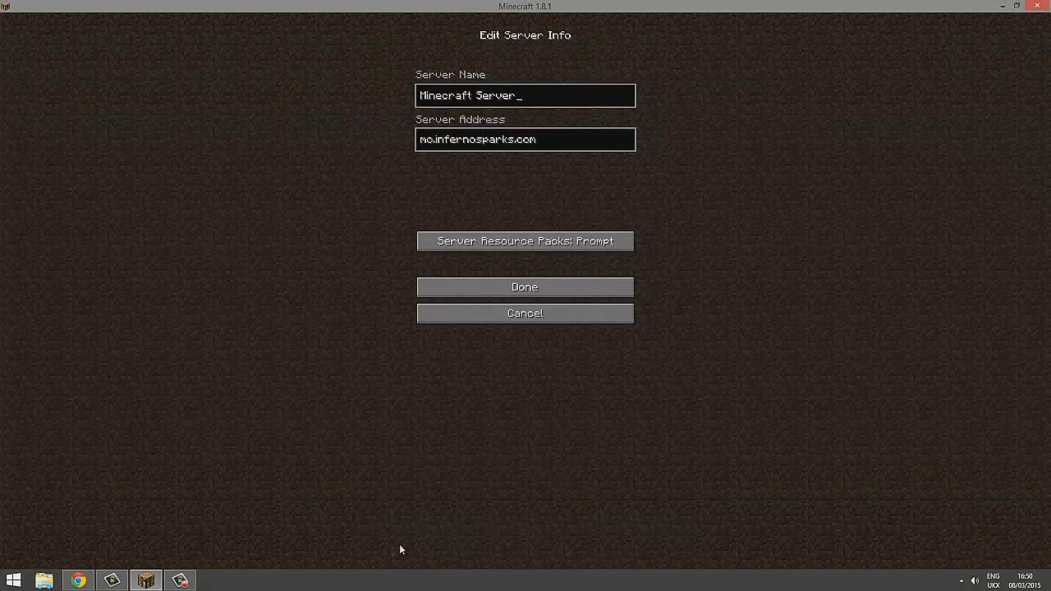
left_click(562, 315)
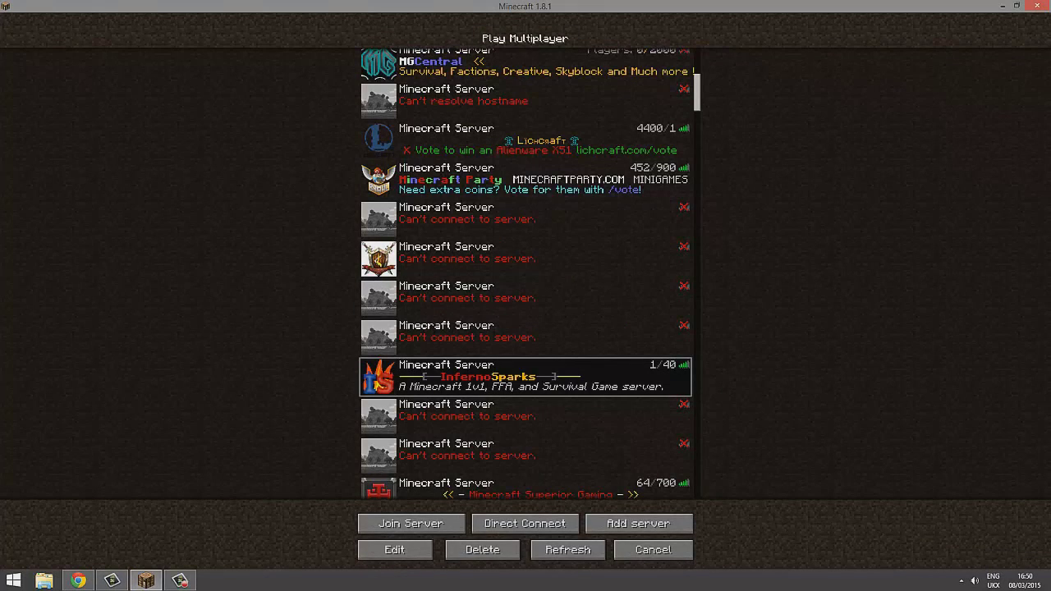
left_click_drag(139, 480, 910, 529)
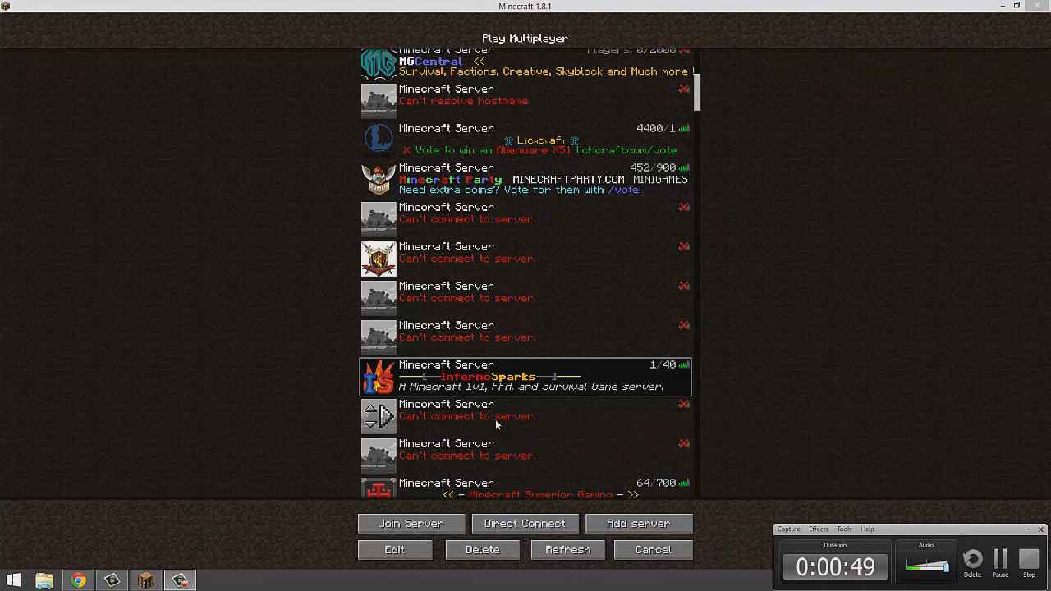
left_click(79, 580)
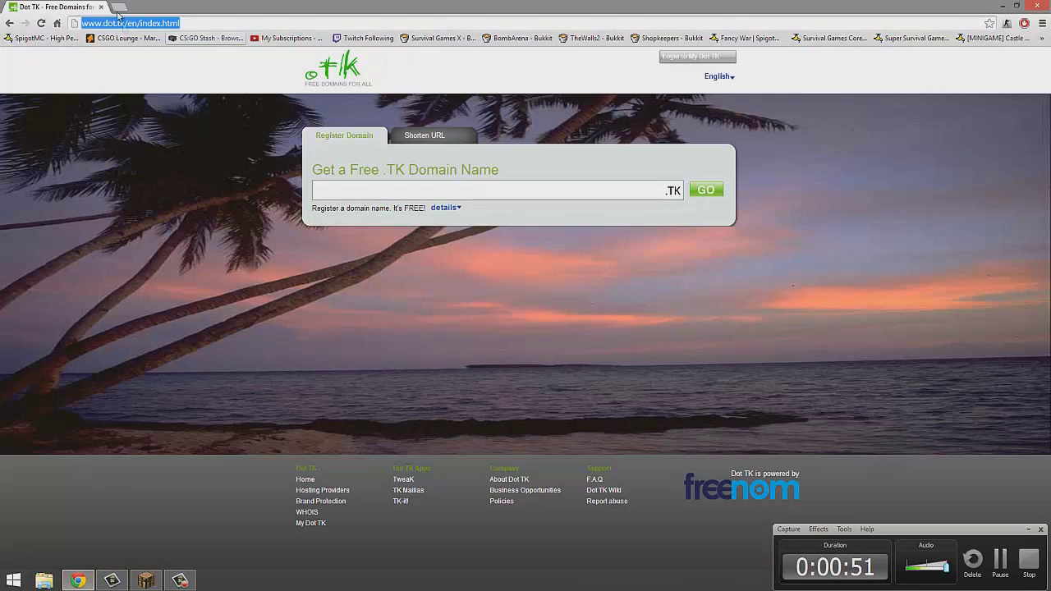
Load the dot.tk home page in the browser
left_click_drag(125, 22, 113, 23)
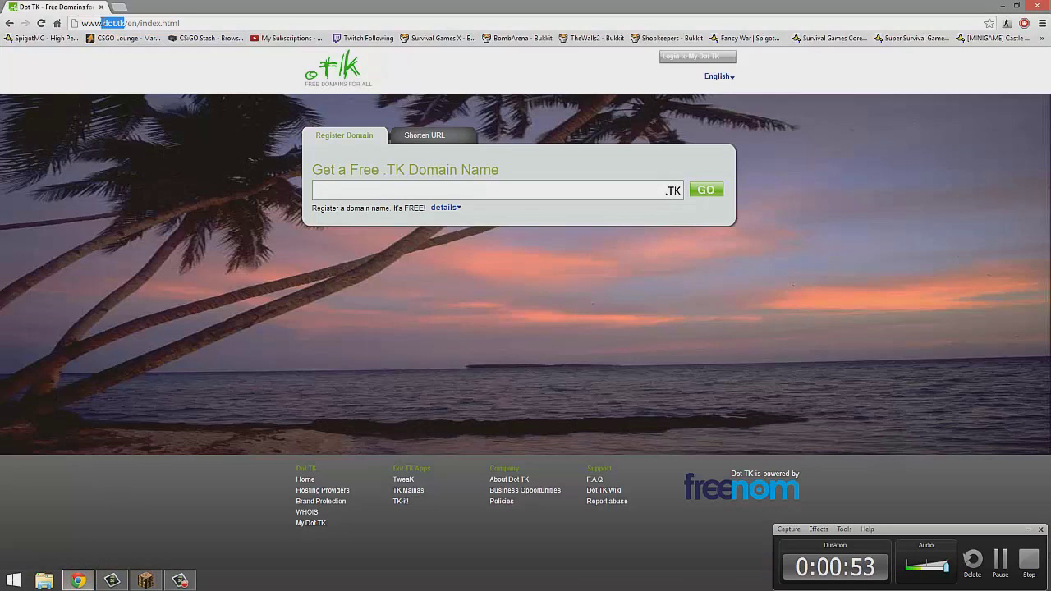
key("ctrl+a")
type("d")
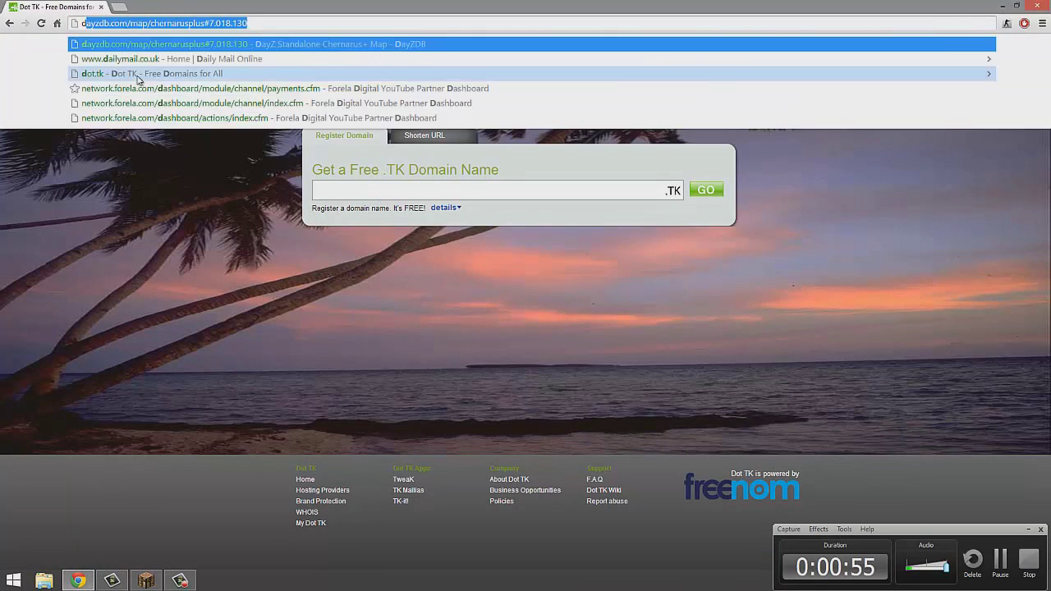
type("ot.tk")
key("Return")
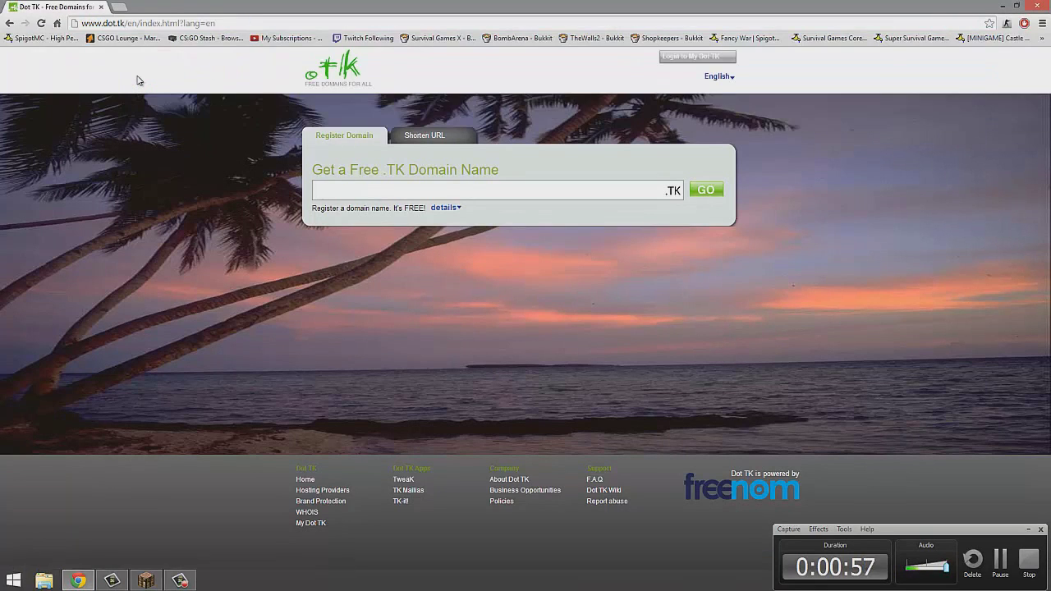
Enter ltjimcraft as the wanted .TK domain and start registering it
left_click(482, 190)
left_click(398, 220)
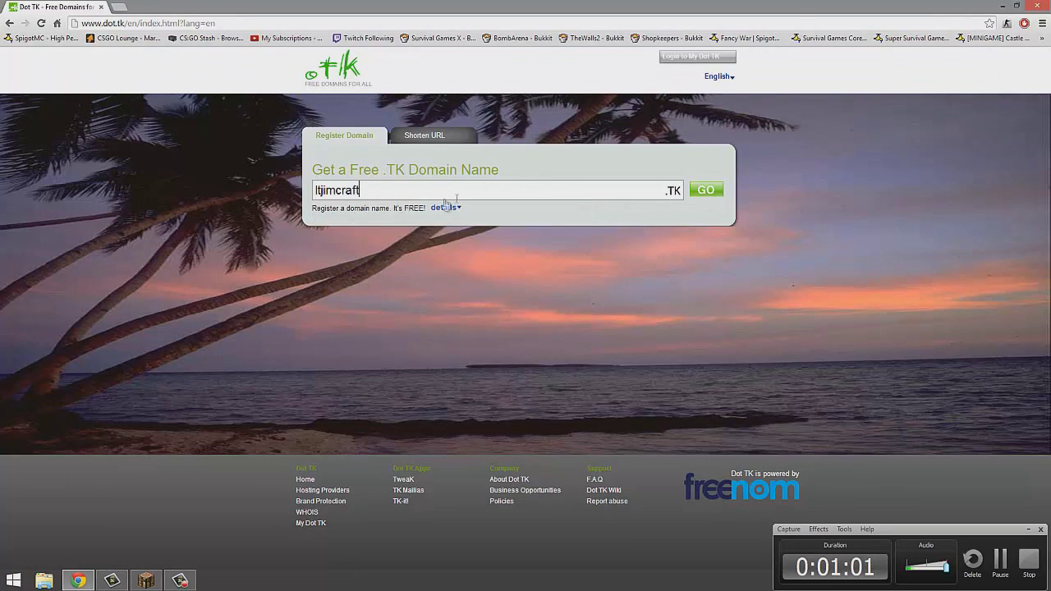
left_click(702, 192)
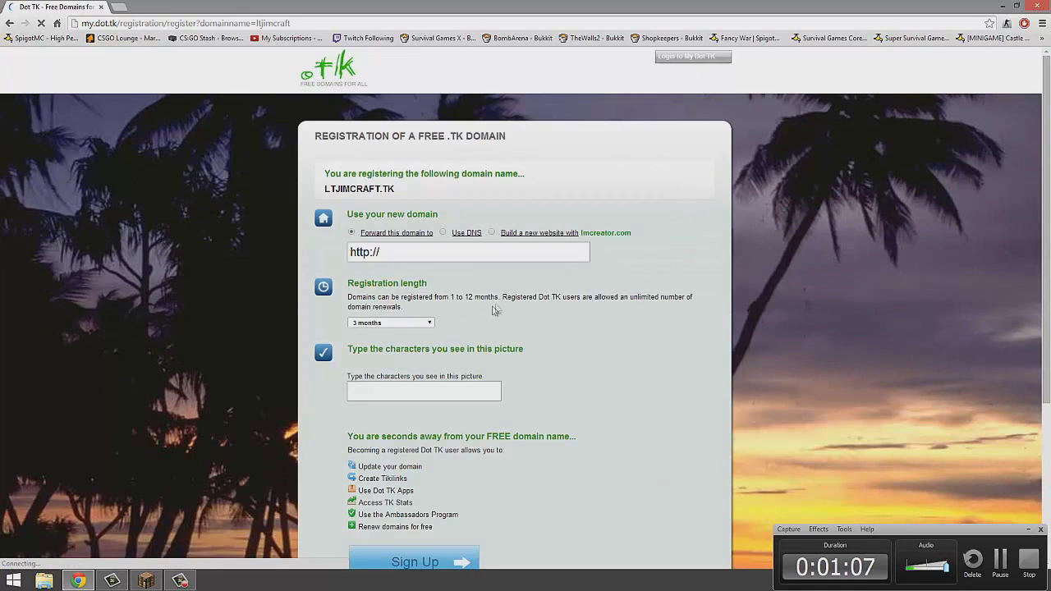
Change the LTJIMCRAFT.TK registration length from 12 months to 1 month
left_click(427, 324)
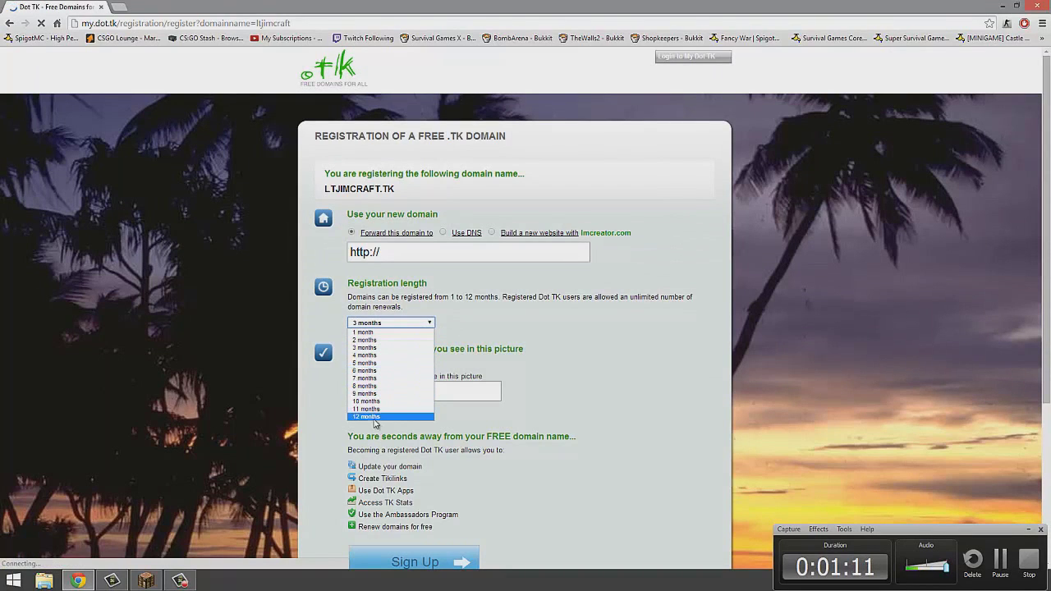
left_click(374, 417)
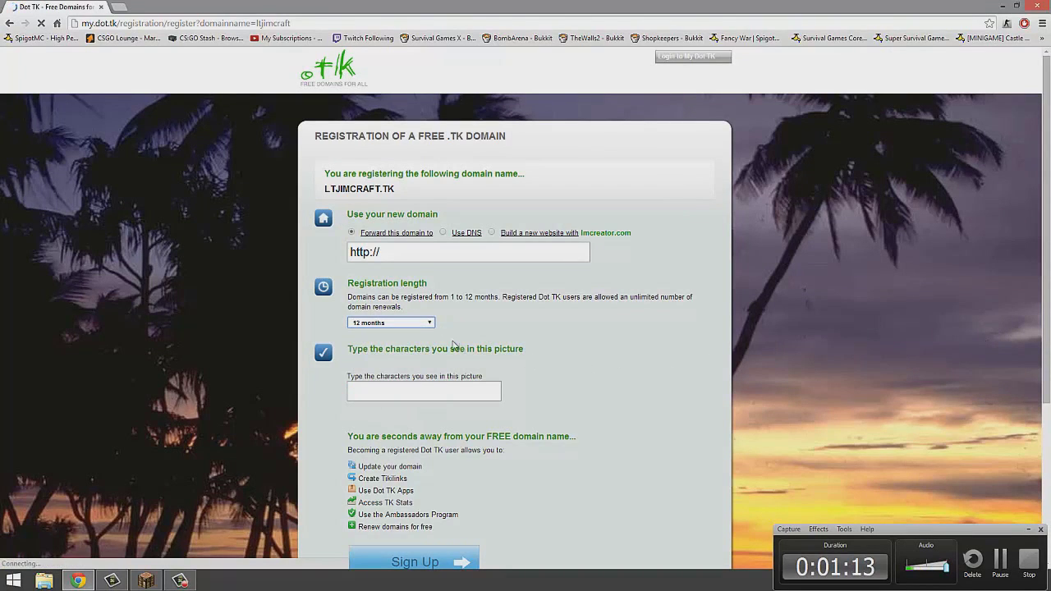
left_click(412, 323)
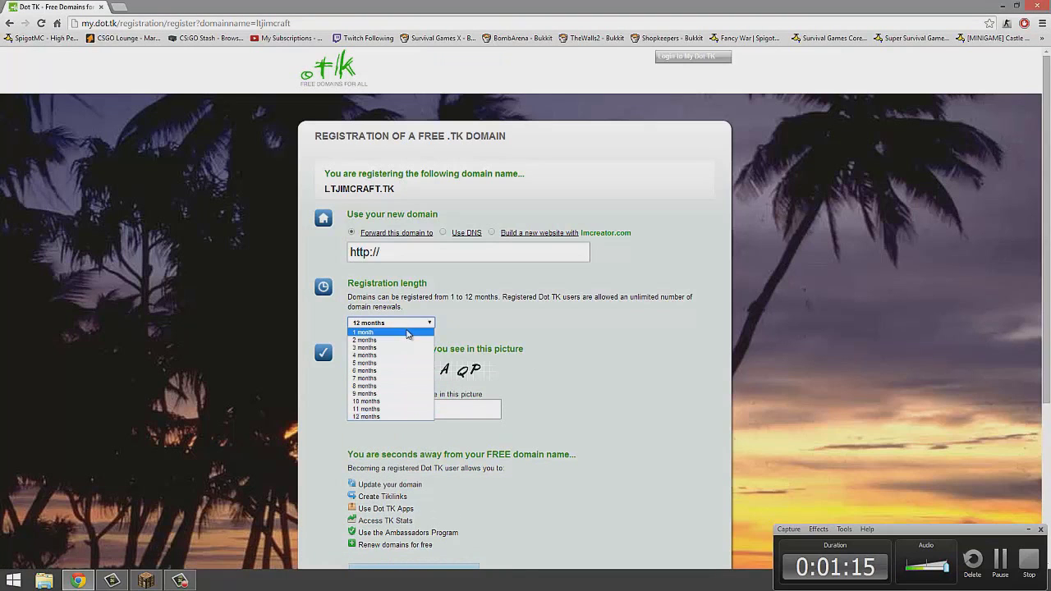
left_click(404, 332)
scroll(533, 344, "down", 2)
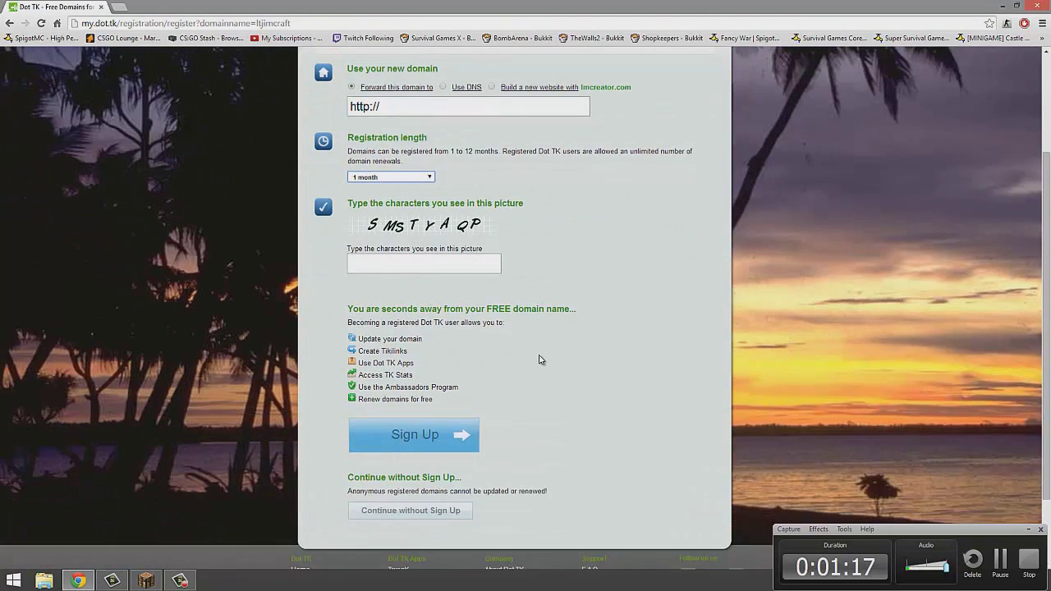
scroll(542, 345, "up", 2)
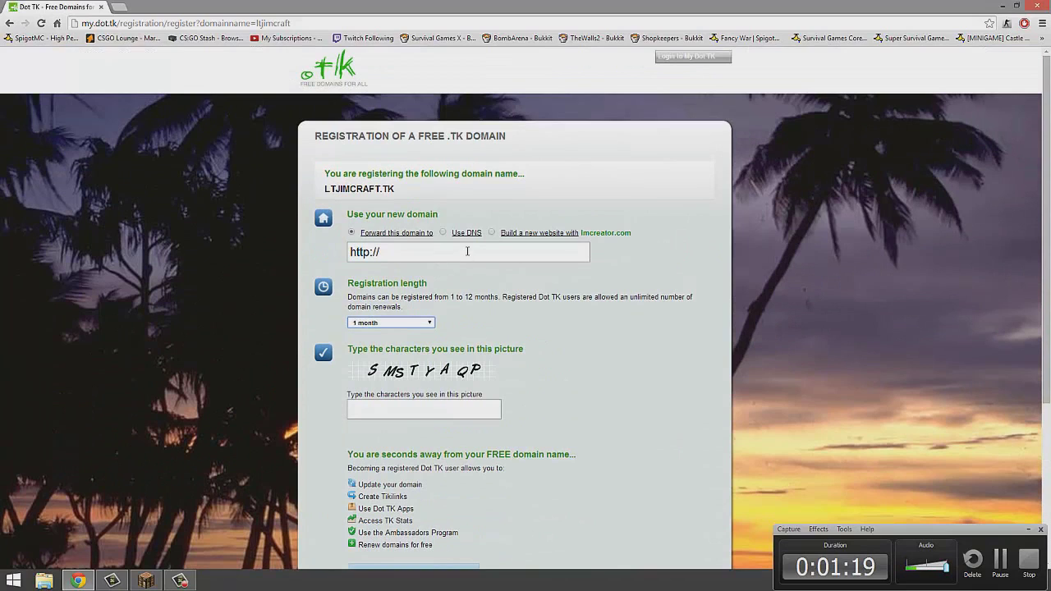
Choose Use DNS and paste the server IP 68.232.162.42 into both address fields
left_click(443, 233)
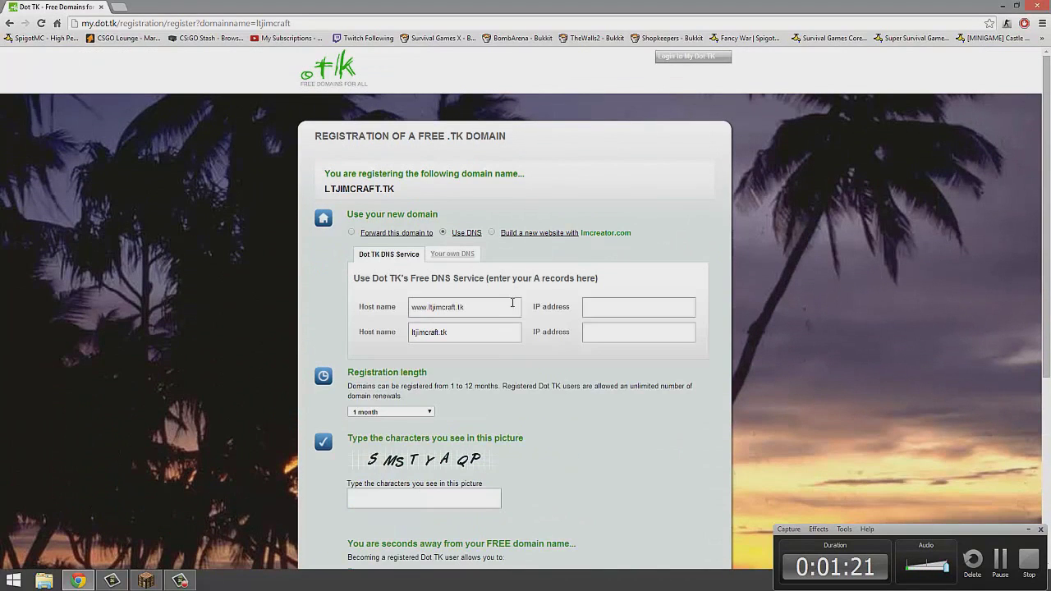
type("68.232.162.42")
left_click(628, 309)
type("68.232.162.42")
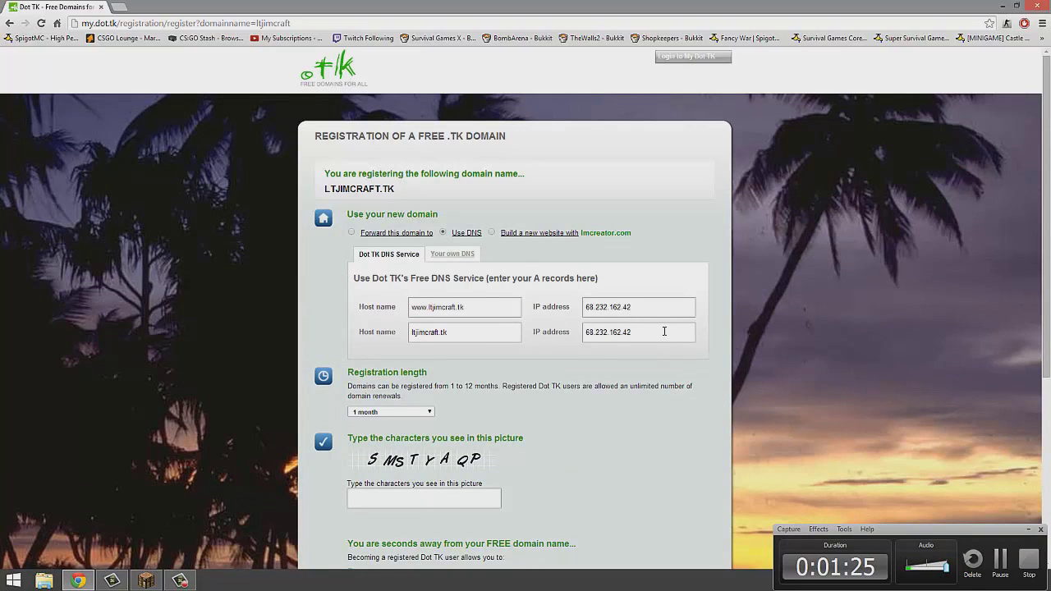
key("ctrl+a")
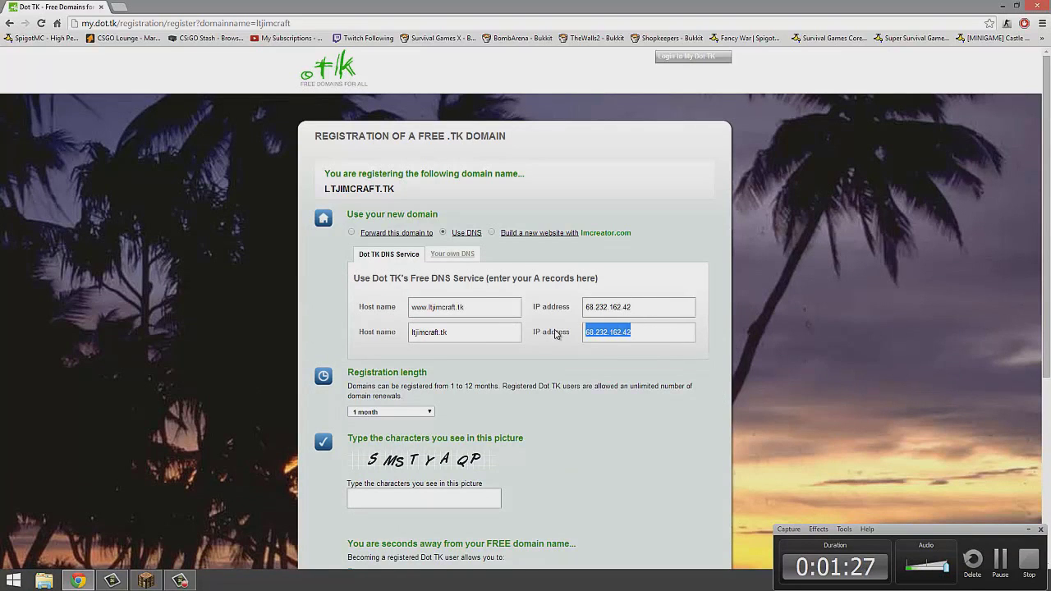
left_click(146, 581)
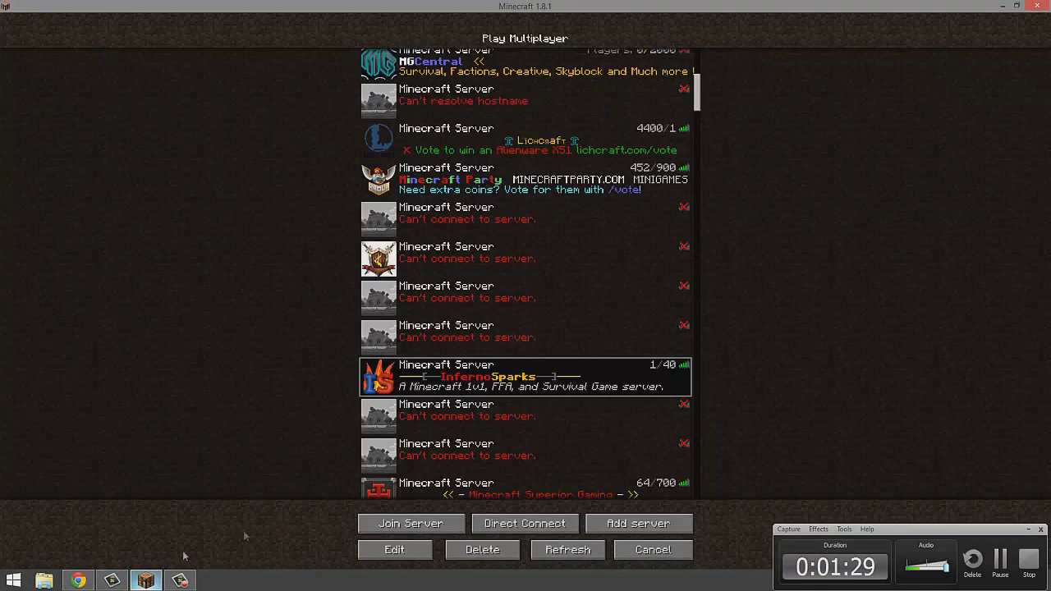
scroll(546, 165, "down", 10)
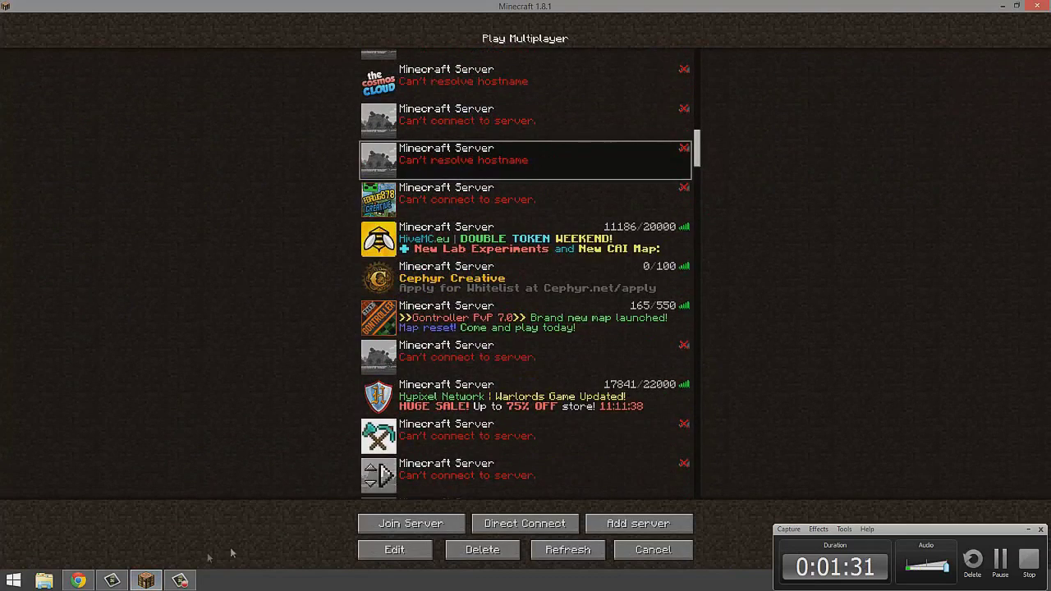
left_click(77, 581)
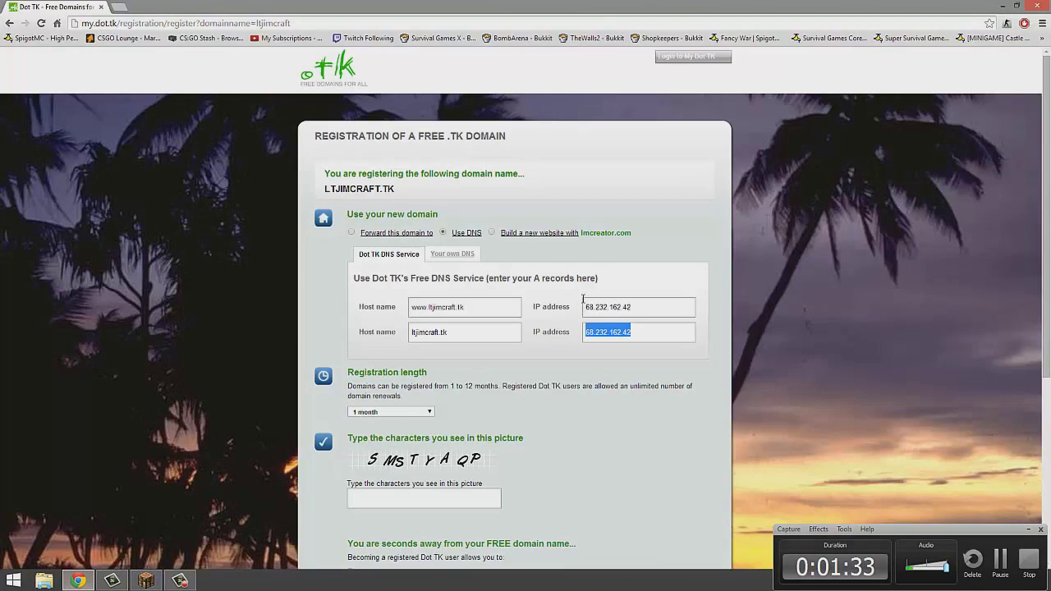
left_click(683, 336)
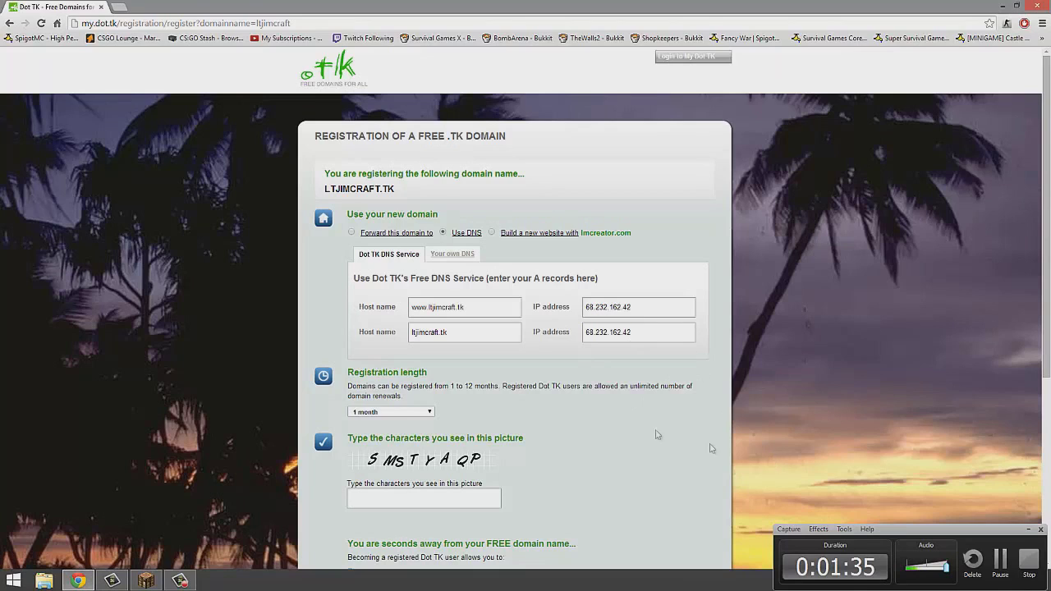
left_click_drag(671, 333, 540, 317)
left_click(621, 386)
left_click(650, 331)
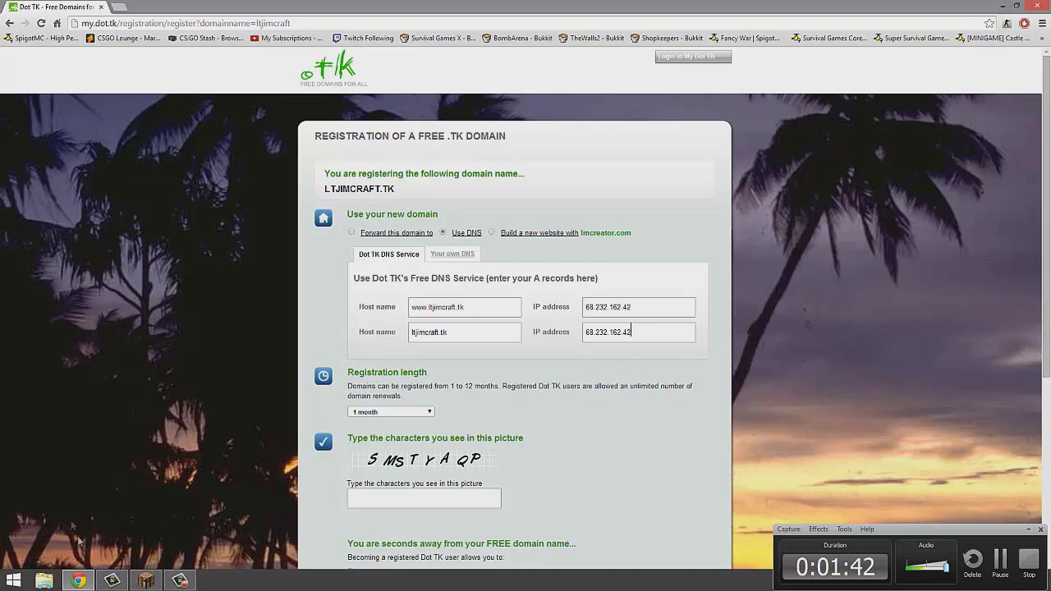
left_click(145, 580)
scroll(509, 374, "down", 5)
Check the saved server address s30.hosthorde.com:25627, then return to the Dot TK form
scroll(509, 373, "down", 5)
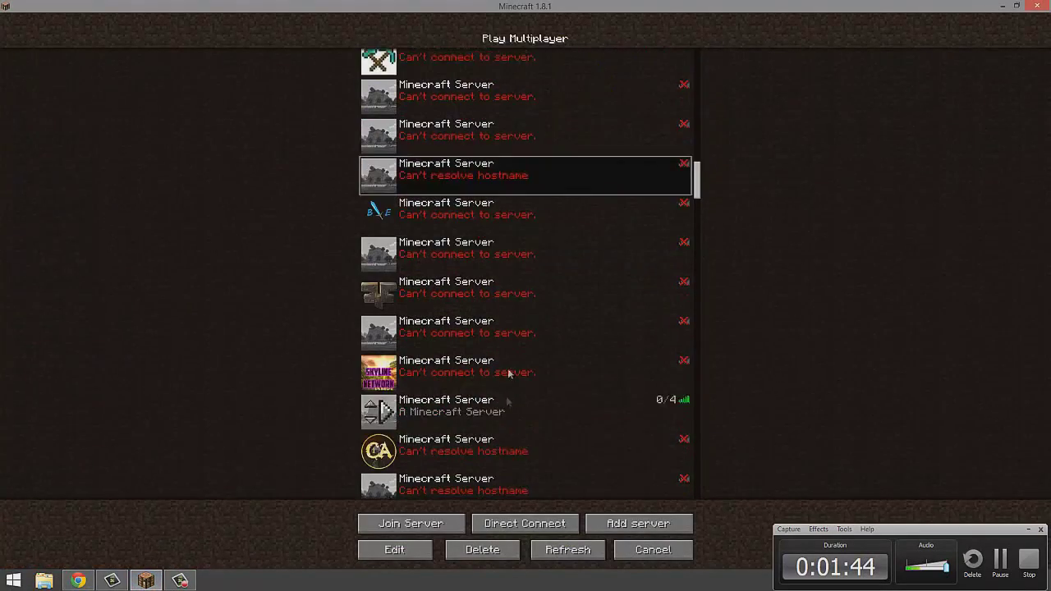
left_click(508, 402)
scroll(507, 402, "down", 5)
left_click(382, 440)
left_click(396, 550)
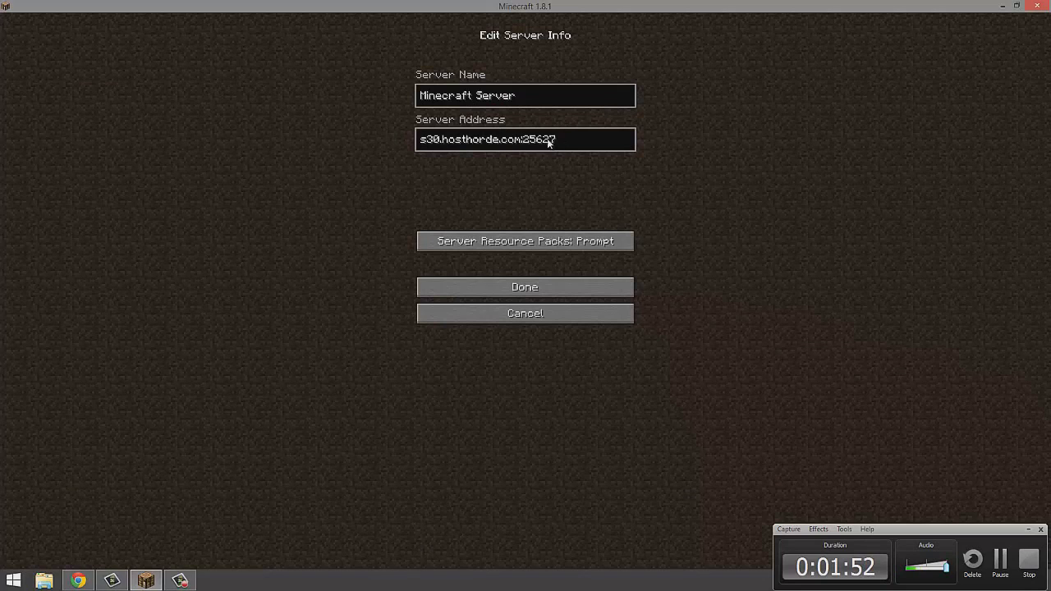
left_click(86, 582)
left_click(648, 335)
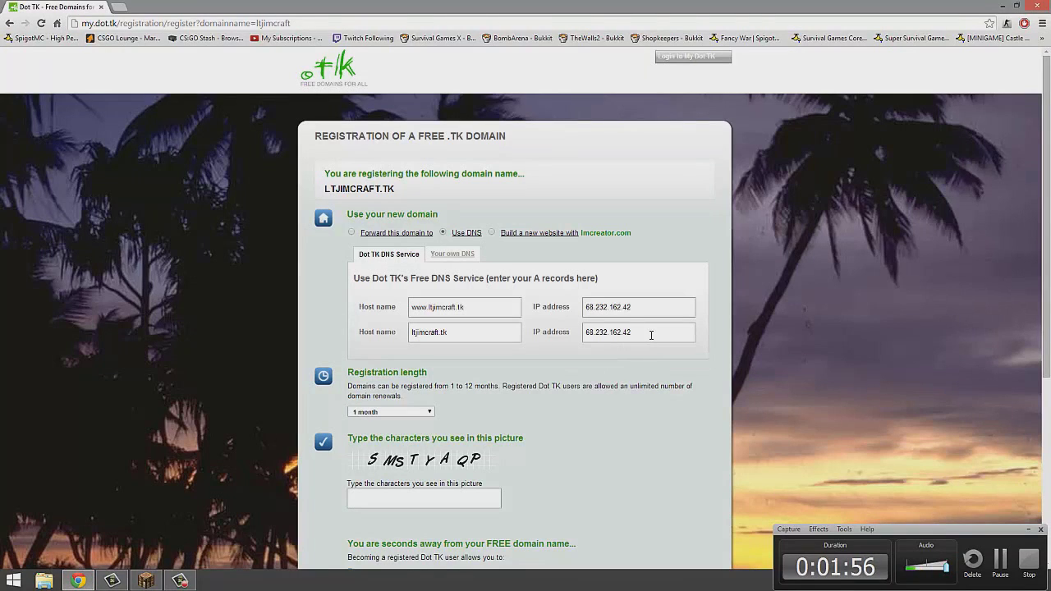
Enter the verification code SMSTYAQP on the Dot TK form
scroll(671, 367, "down", 3)
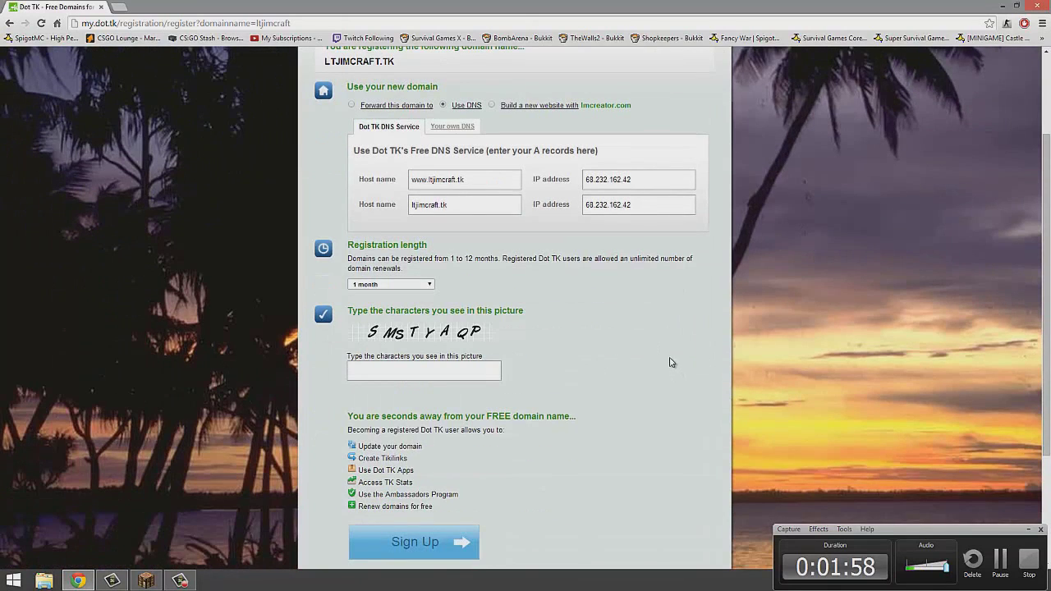
scroll(666, 360, "up", 2)
left_click(445, 444)
type("S")
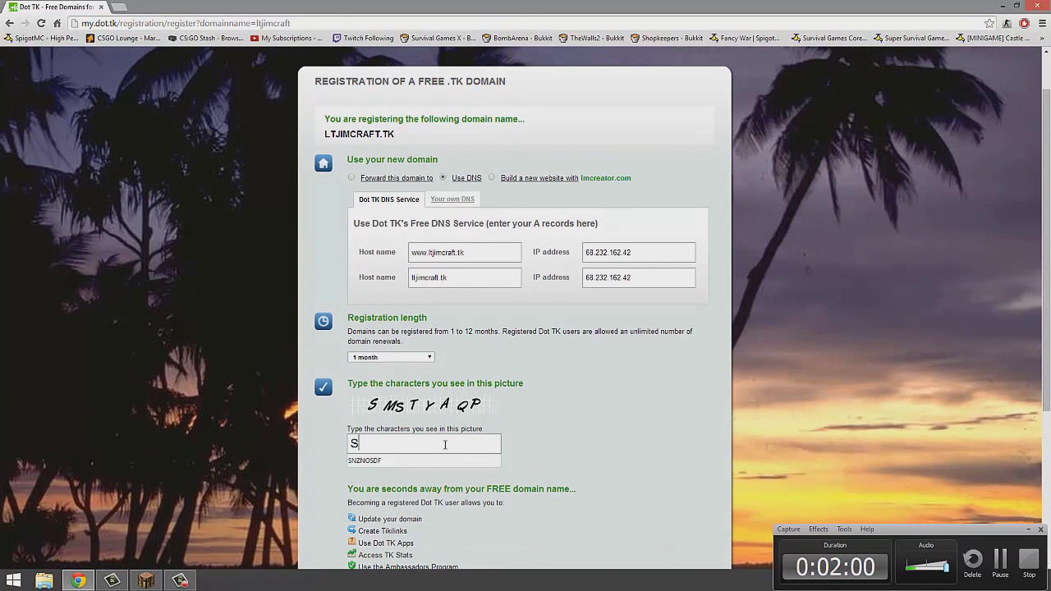
type("MSTYAQP")
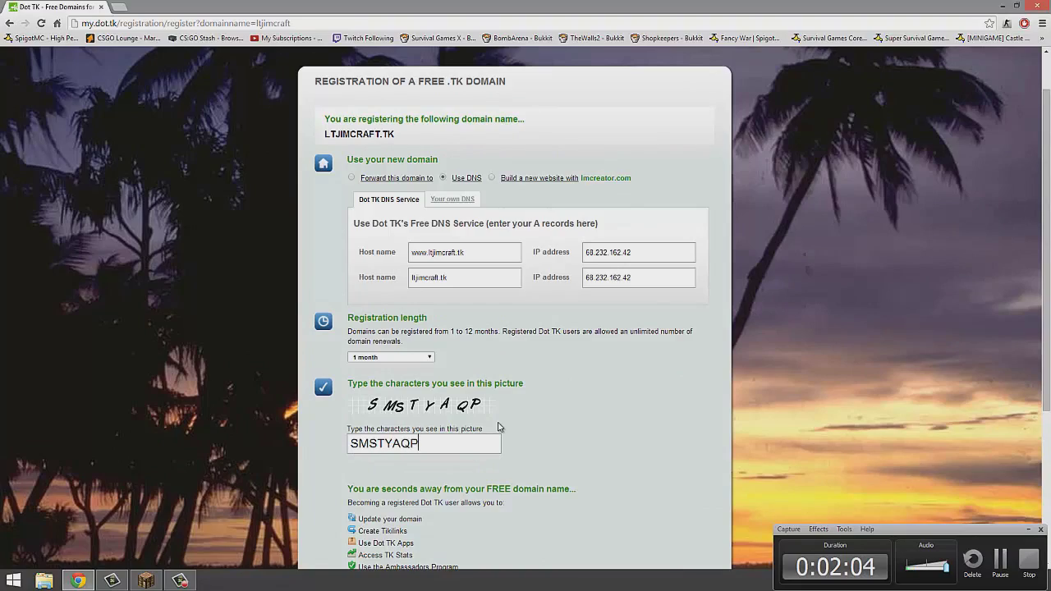
scroll(499, 428, "down", 3)
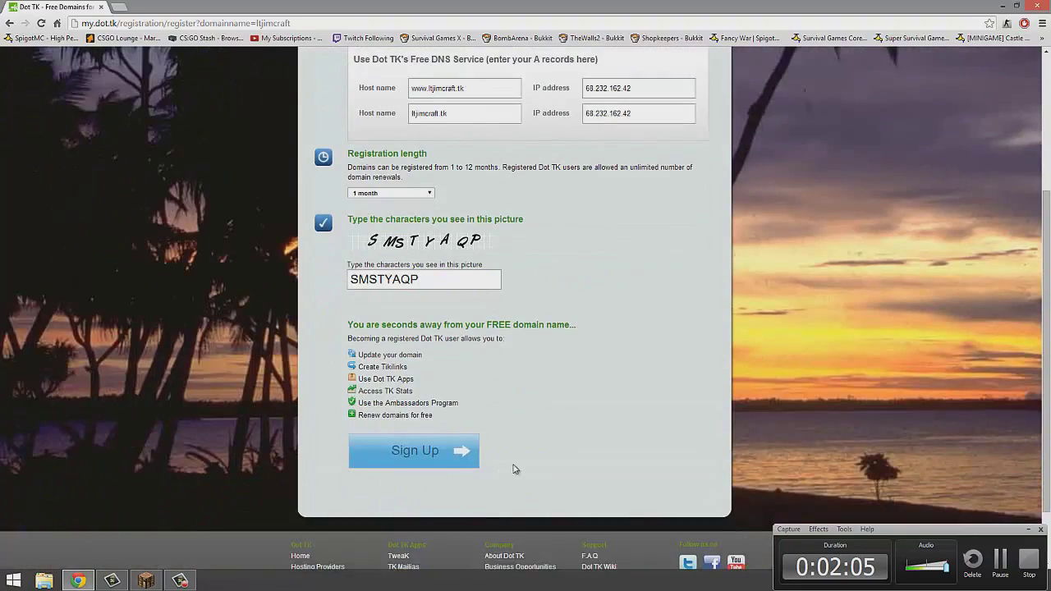
scroll(479, 449, "down", 1)
scroll(427, 434, "down", 1)
scroll(420, 443, "up", 1)
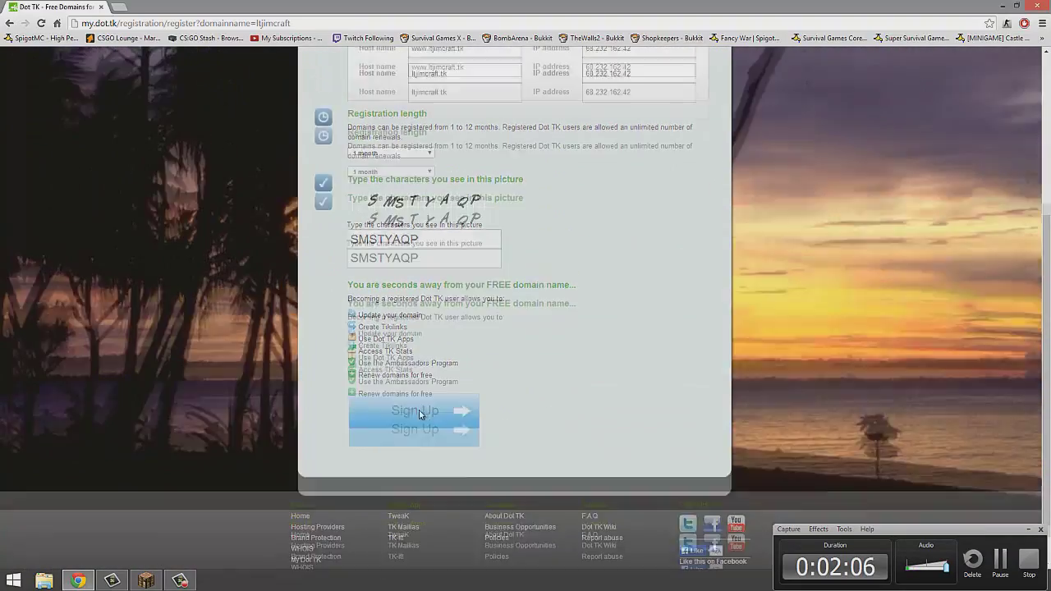
scroll(427, 426, "up", 2)
scroll(476, 414, "up", 2)
scroll(512, 402, "up", 2)
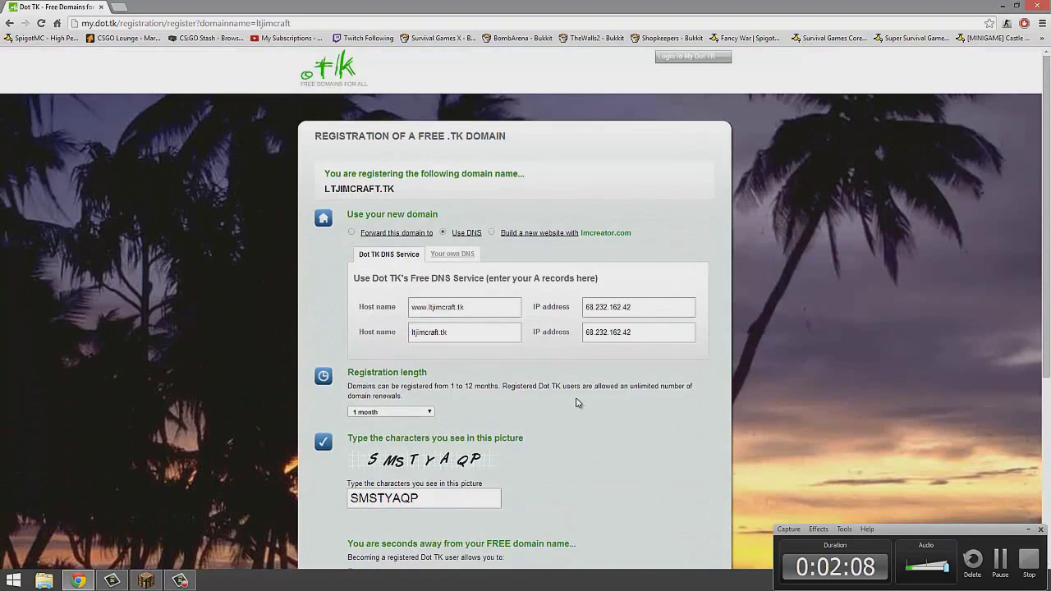
scroll(577, 402, "down", 5)
Submit the domain registration form and review the resulting sign-up options
left_click(422, 386)
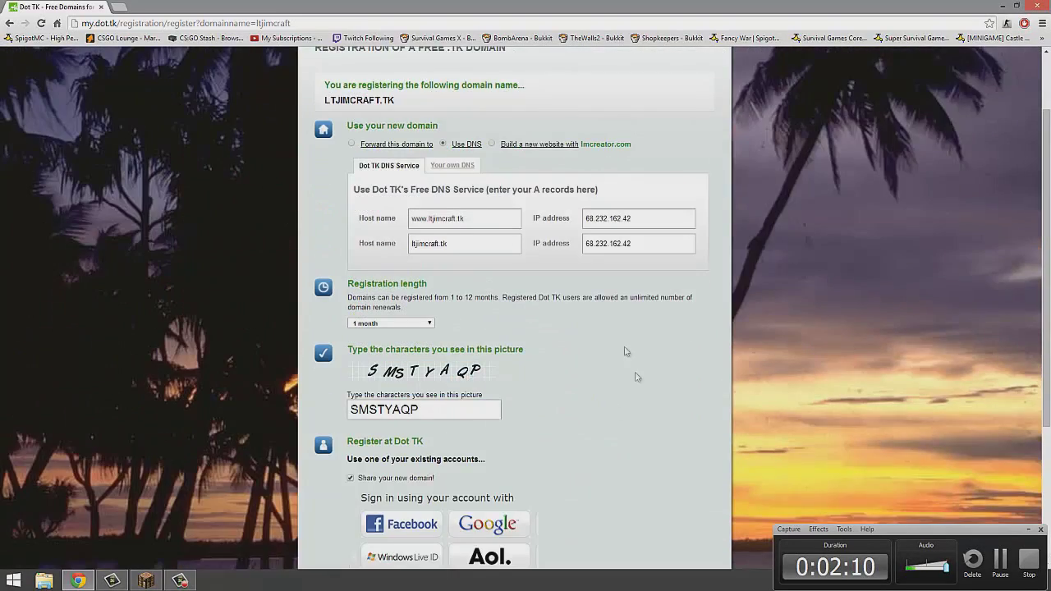
scroll(617, 411, "down", 3)
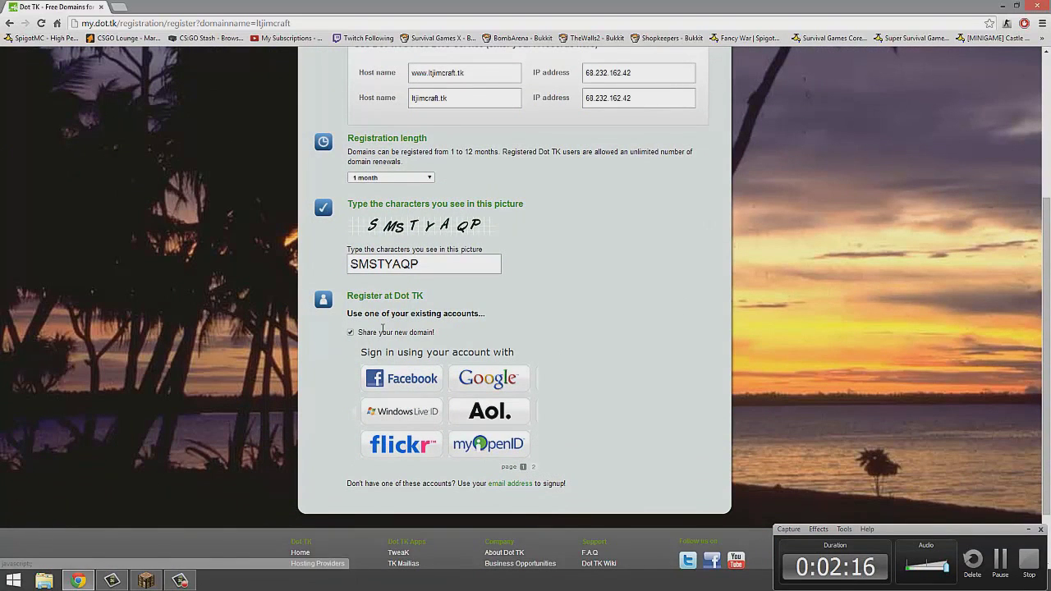
scroll(355, 339, "up", 3)
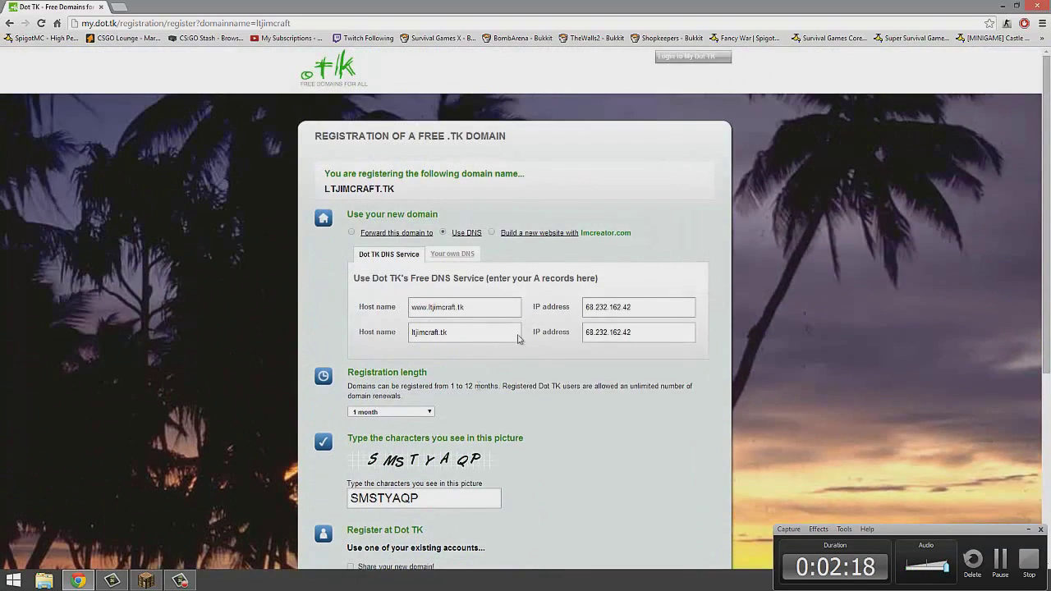
scroll(565, 356, "down", 4)
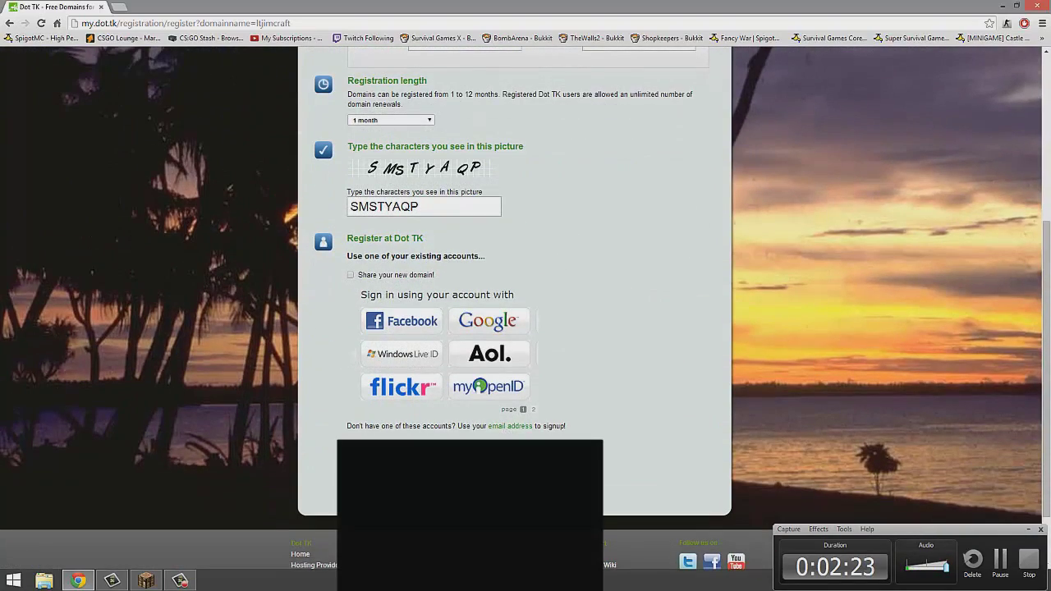
scroll(680, 397, "up", 2)
scroll(670, 413, "up", 2)
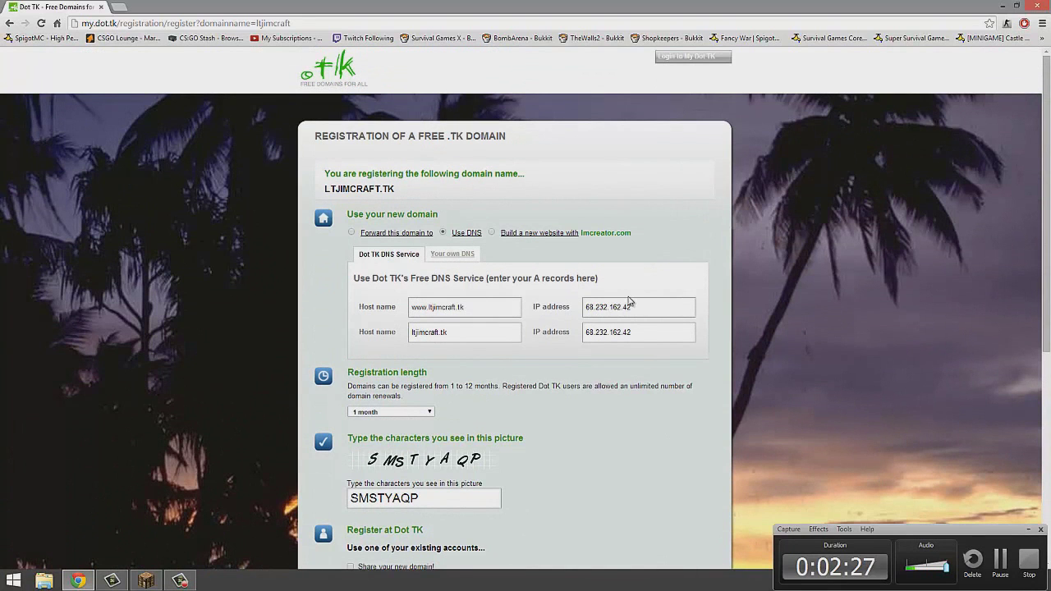
Select the host name ltjimcraft.tk on the DNS form and switch to Minecraft
scroll(668, 219, "down", 3)
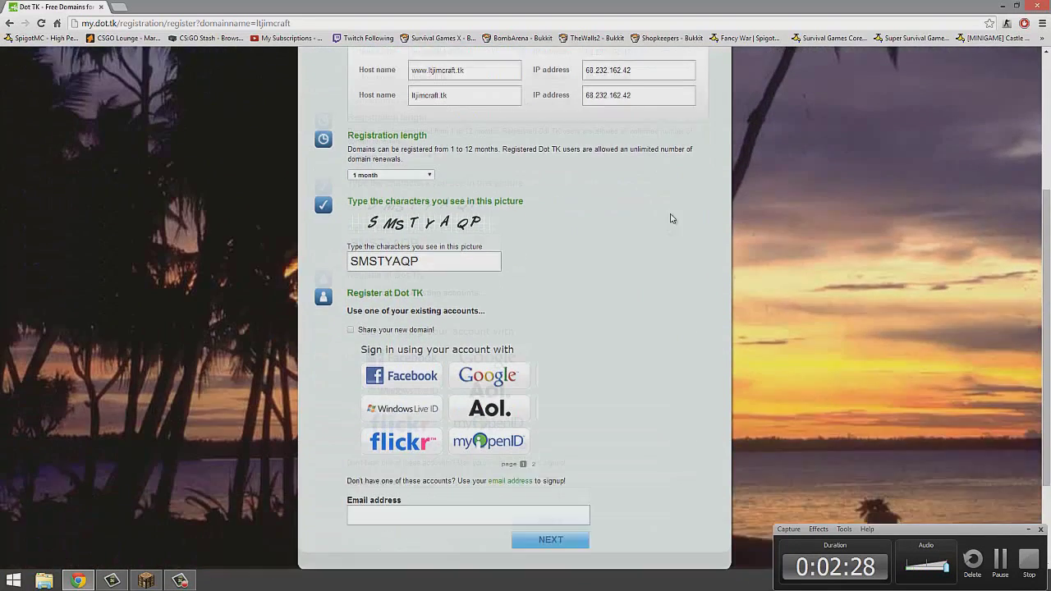
scroll(657, 212, "up", 1)
scroll(633, 206, "up", 2)
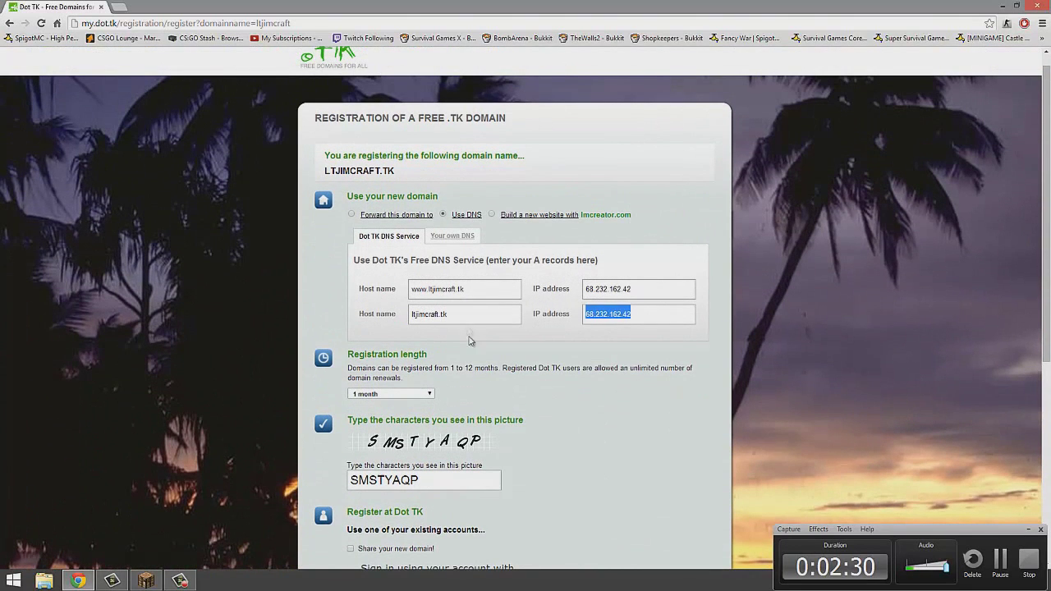
left_click_drag(460, 315, 320, 310)
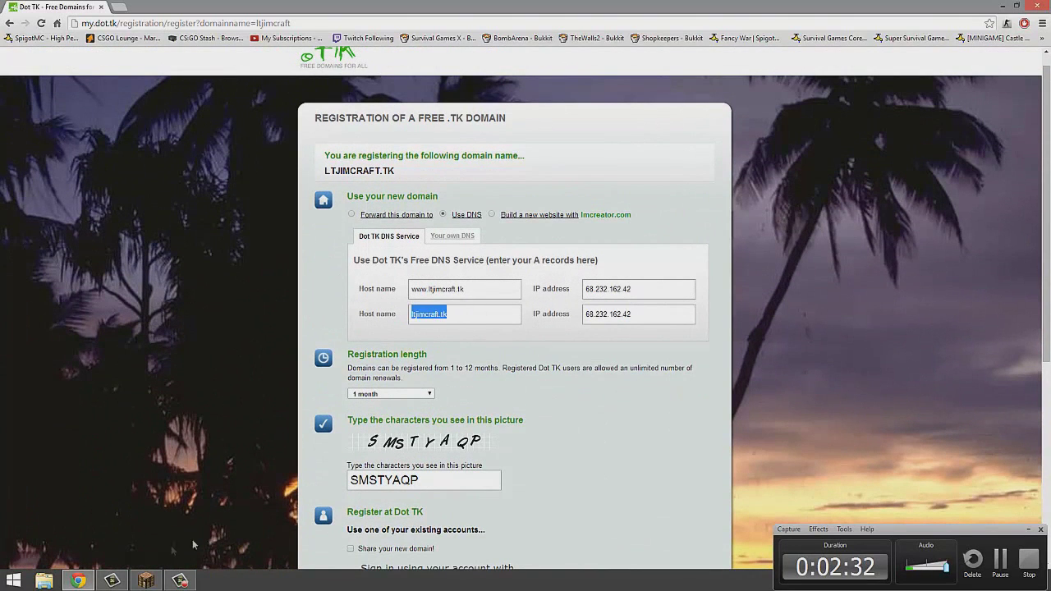
left_click(146, 581)
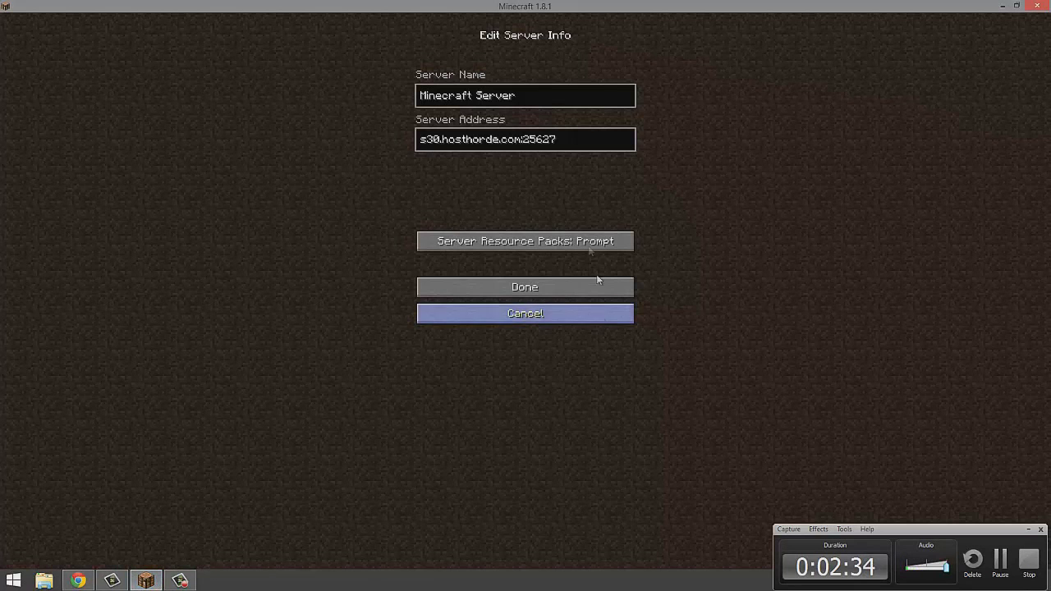
Cancel the server editor, reselect ltjimcraft.tk on Dot TK, and return to Minecraft's list
left_click(544, 313)
left_click(79, 580)
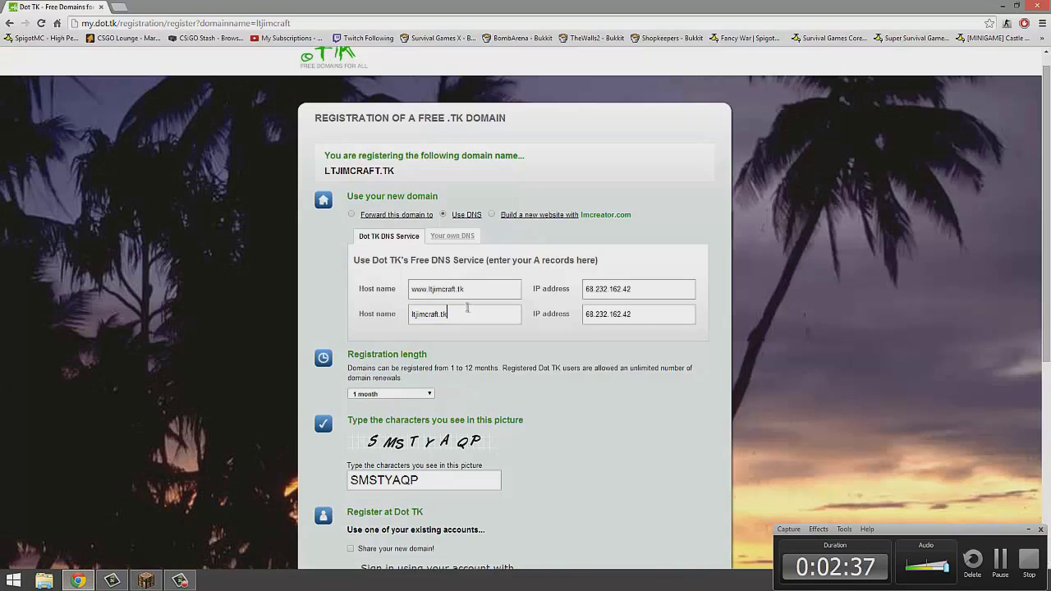
left_click_drag(463, 314, 334, 303)
key("alt+Tab")
scroll(550, 376, "down", 5)
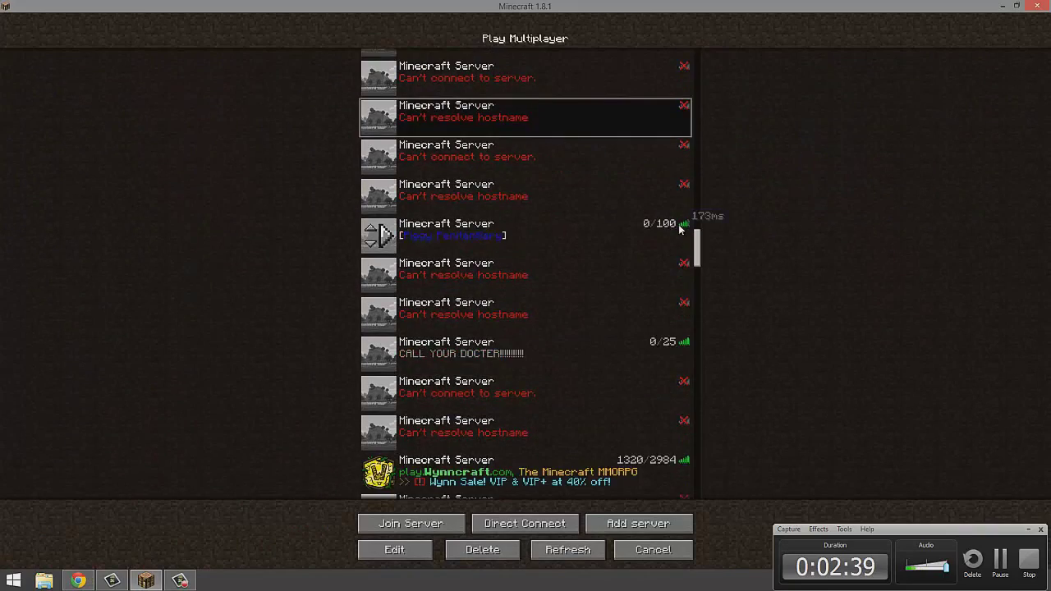
scroll(699, 418, "up", 3)
scroll(700, 424, "down", 3)
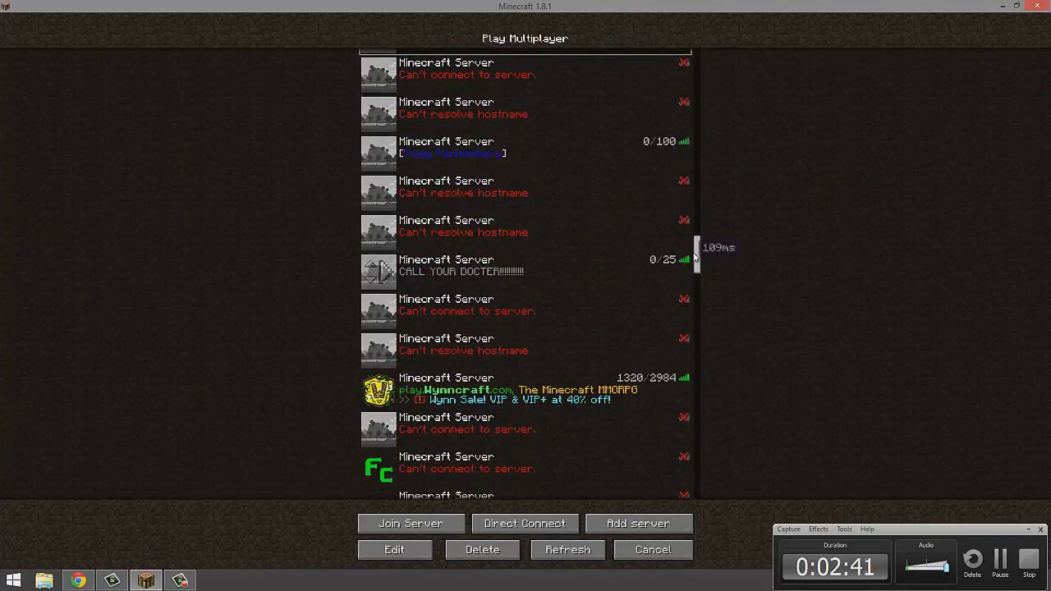
scroll(729, 244, "up", 4)
scroll(671, 454, "down", 3)
scroll(545, 271, "down", 3)
scroll(560, 245, "down", 3)
scroll(498, 355, "down", 3)
Change the arrow-icon server's address to ltjimcraft.tk:25567 and save it
left_click(498, 349)
left_click(403, 549)
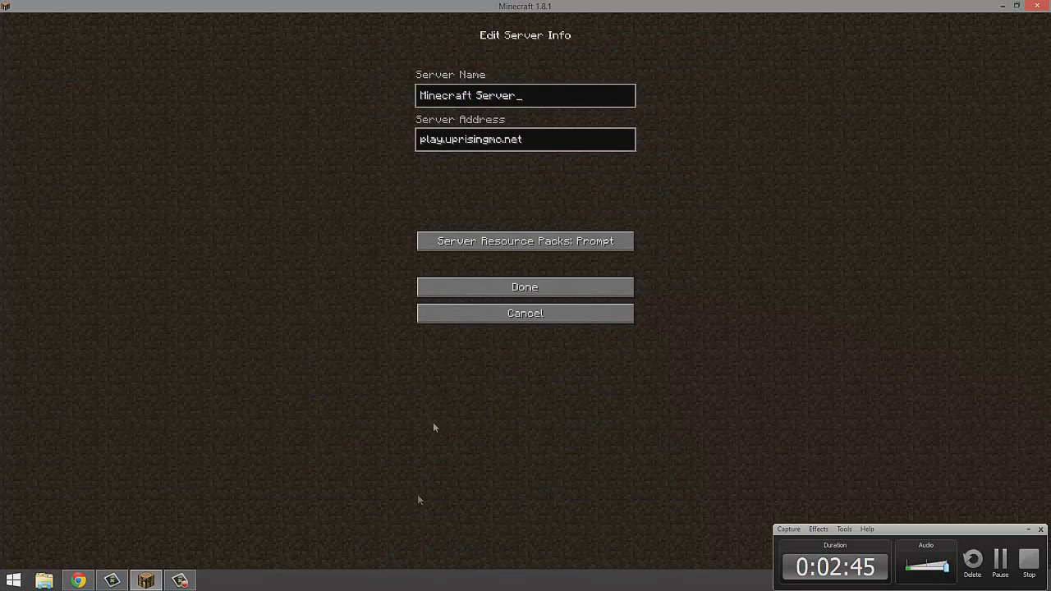
left_click_drag(541, 142, 345, 146)
type("lt.jimcraft.tk")
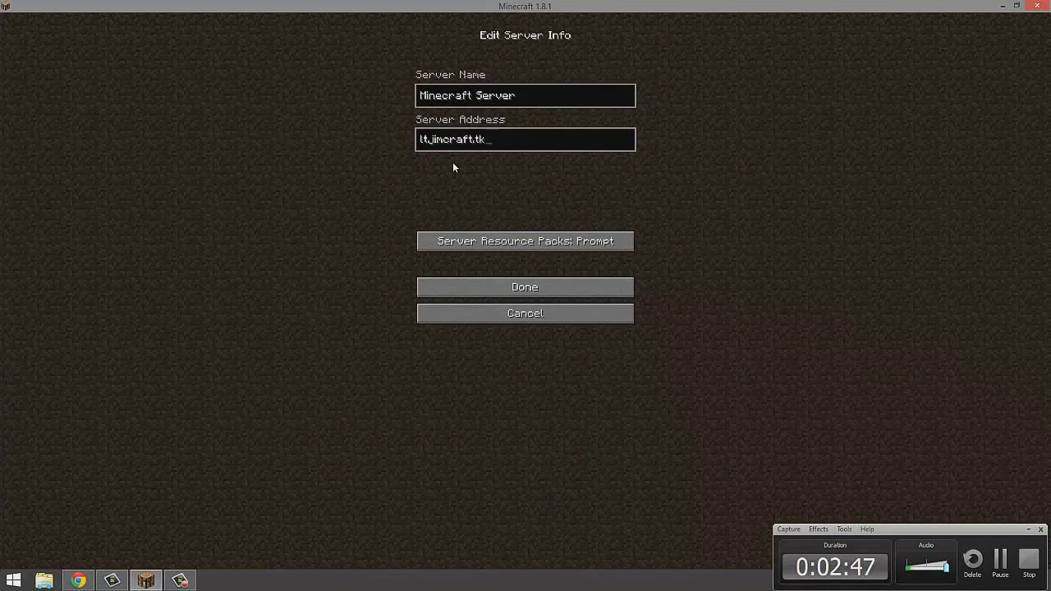
type(":255")
type("65")
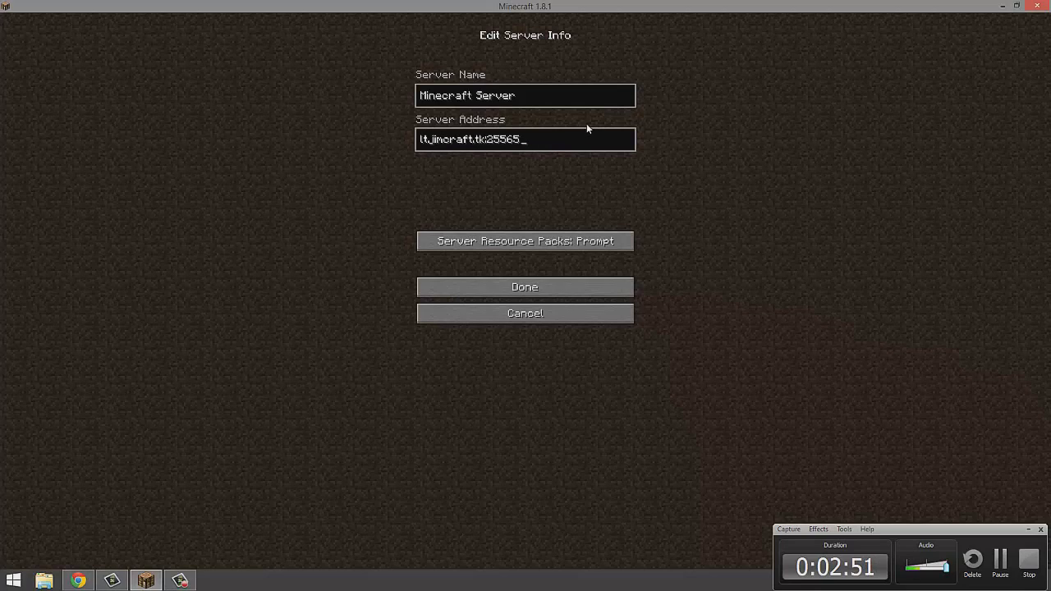
key("BackSpace")
key("BackSpace")
key("BackSpace")
key("BackSpace")
key("BackSpace")
key("BackSpace")
type("255")
type("67")
left_click(486, 140)
left_click(515, 289)
Try joining the edited server, dismiss the unknown-host error, and browse the server list
double_click(516, 339)
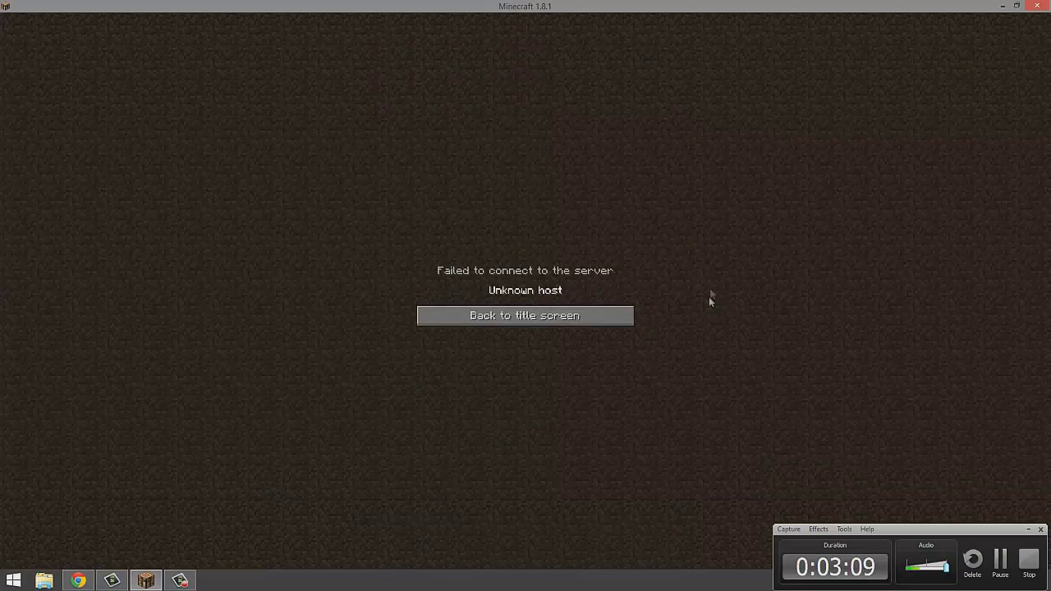
left_click(575, 315)
scroll(613, 388, "down", 6)
scroll(586, 233, "down", 8)
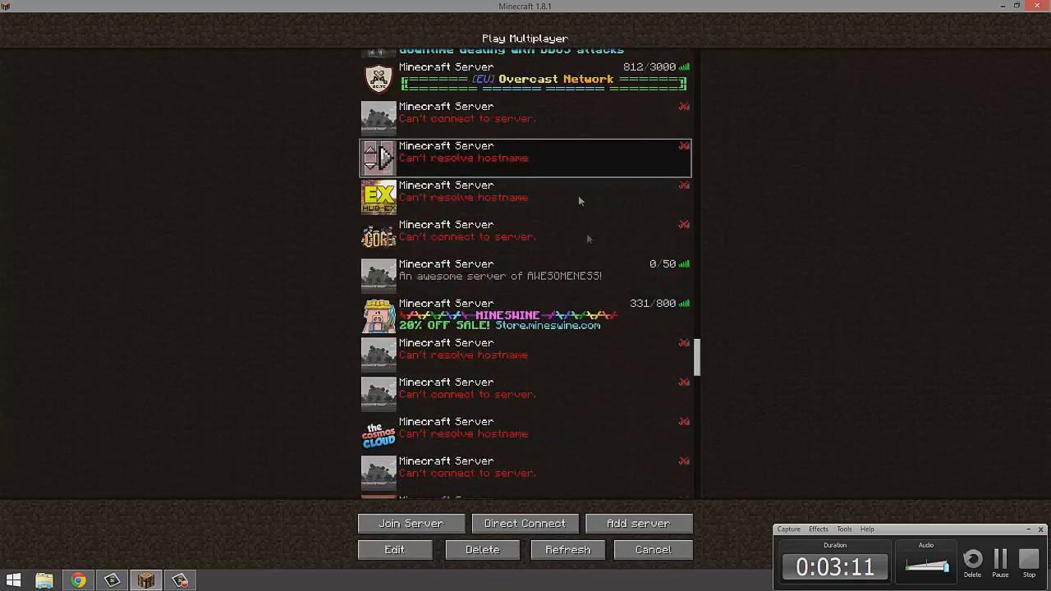
scroll(579, 501, "up", 6)
scroll(559, 362, "up", 10)
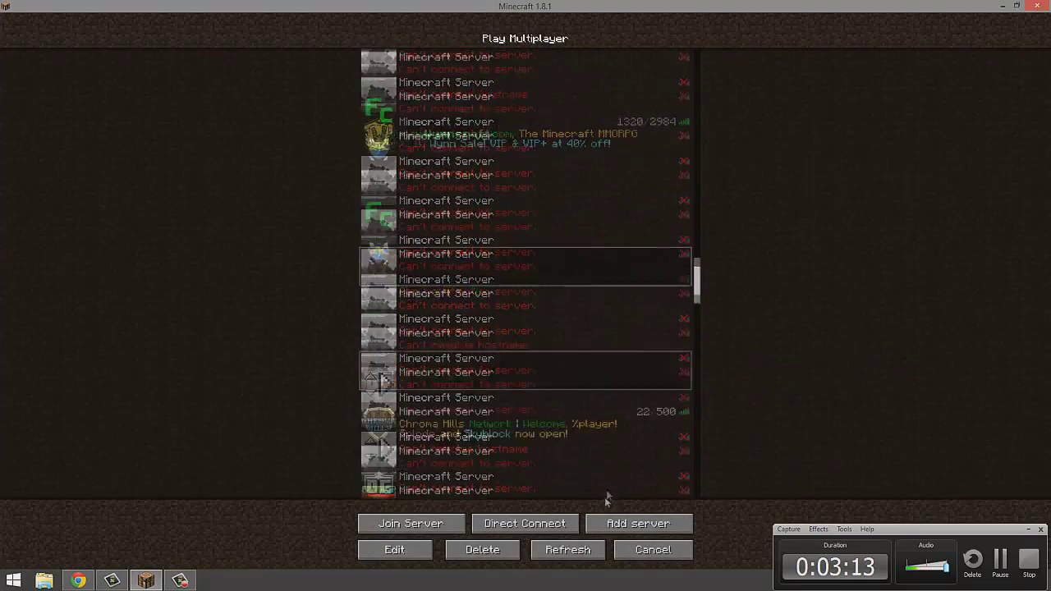
scroll(610, 495, "up", 5)
Switch between the Dot TK form and Minecraft's list, ending on the LTJIMCRAFT.TK form
left_click(78, 580)
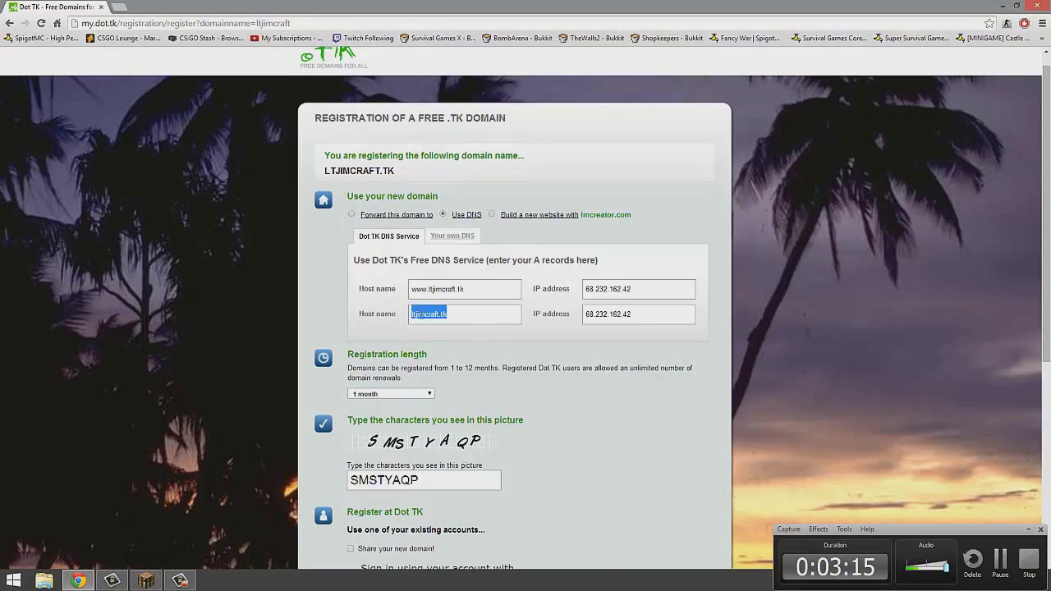
left_click(145, 581)
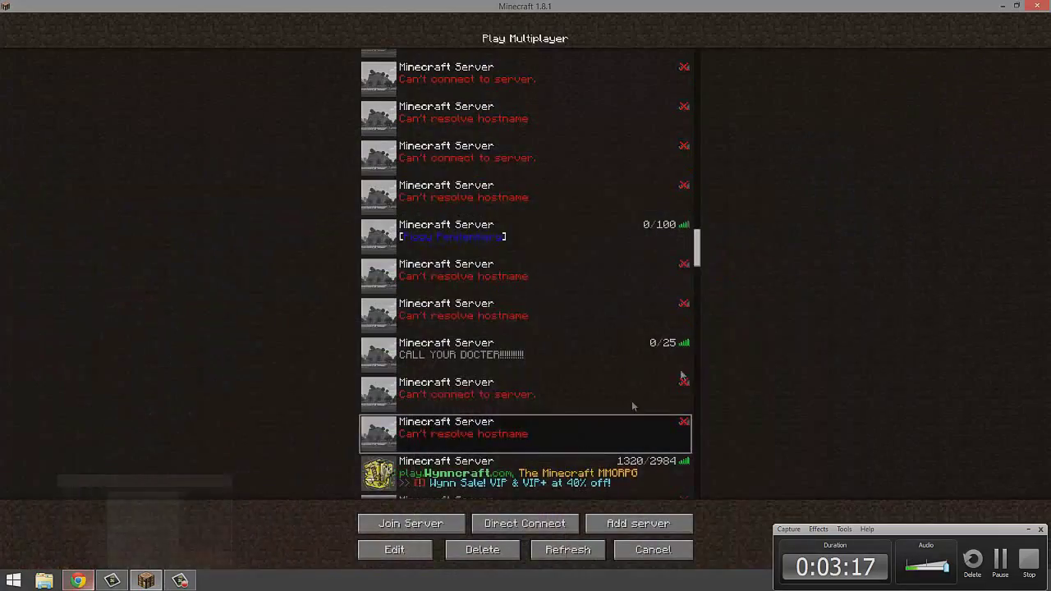
scroll(662, 101, "up", 5)
scroll(657, 74, "up", 5)
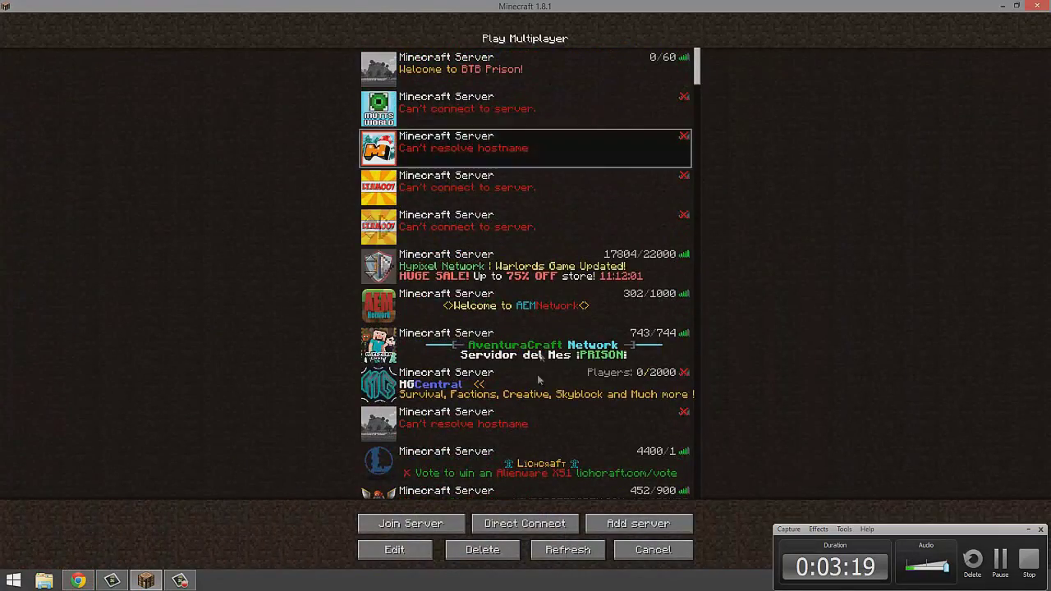
scroll(632, 379, "down", 10)
scroll(665, 246, "down", 10)
left_click_drag(701, 100, 663, 5)
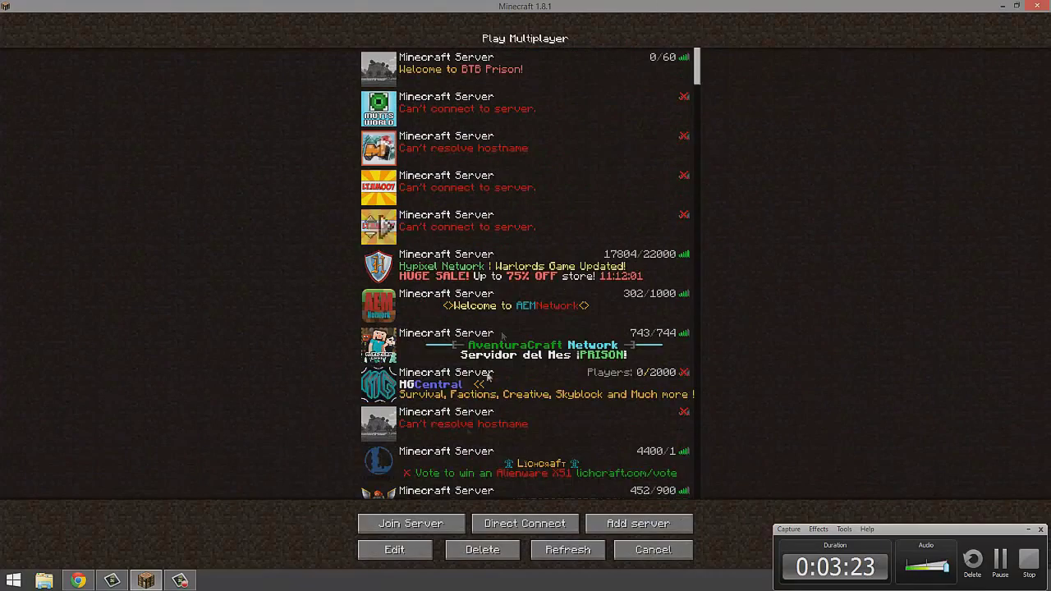
left_click(92, 581)
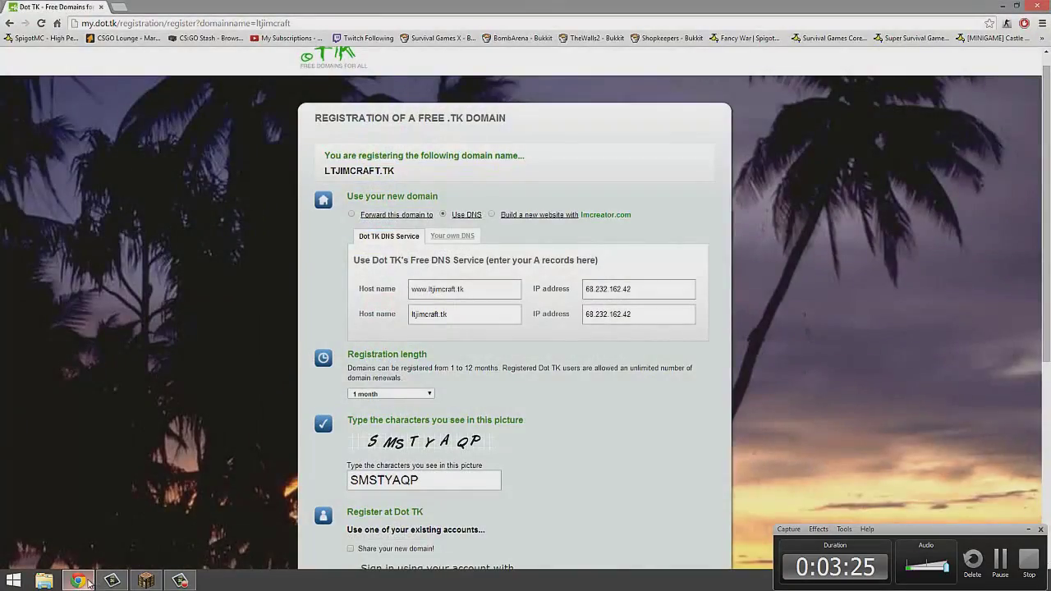
Bring the browser back and look over the Fancy War plugin page on SpigotMC
left_click(91, 581)
left_click(92, 581)
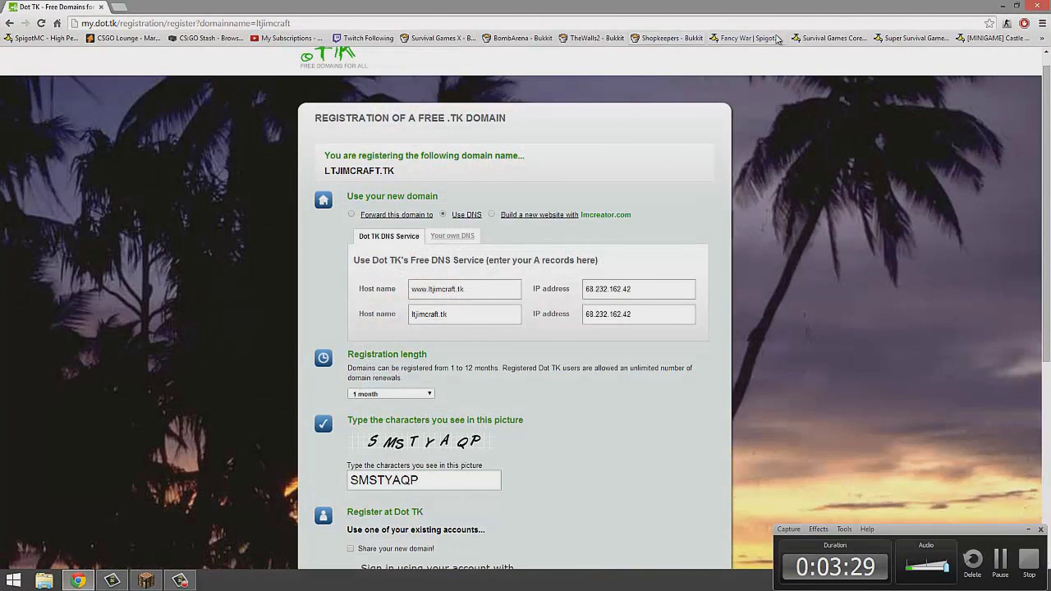
left_click(733, 39)
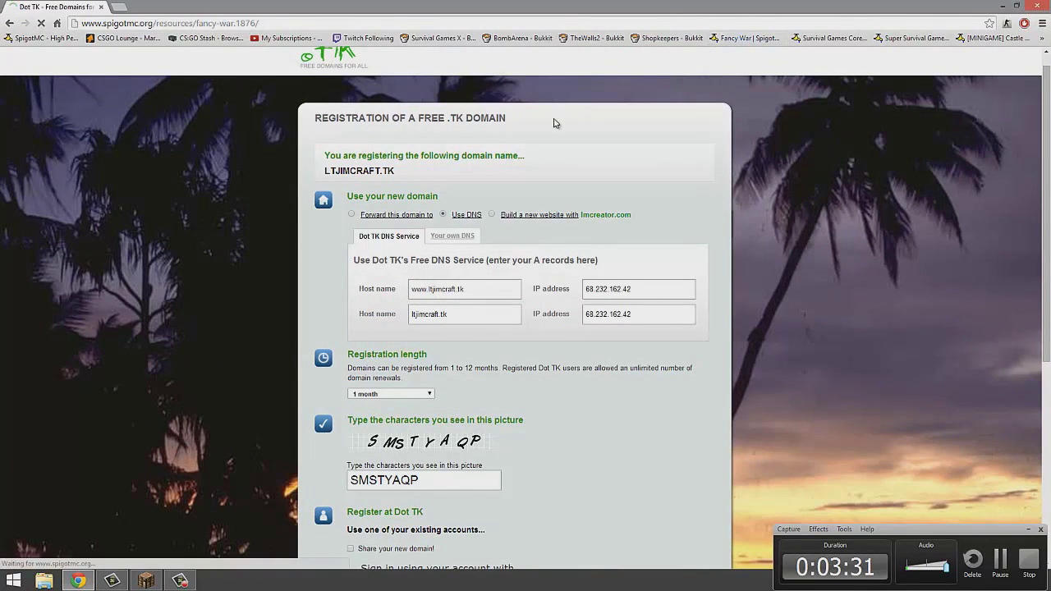
scroll(490, 353, "down", 1)
scroll(490, 353, "down", 2)
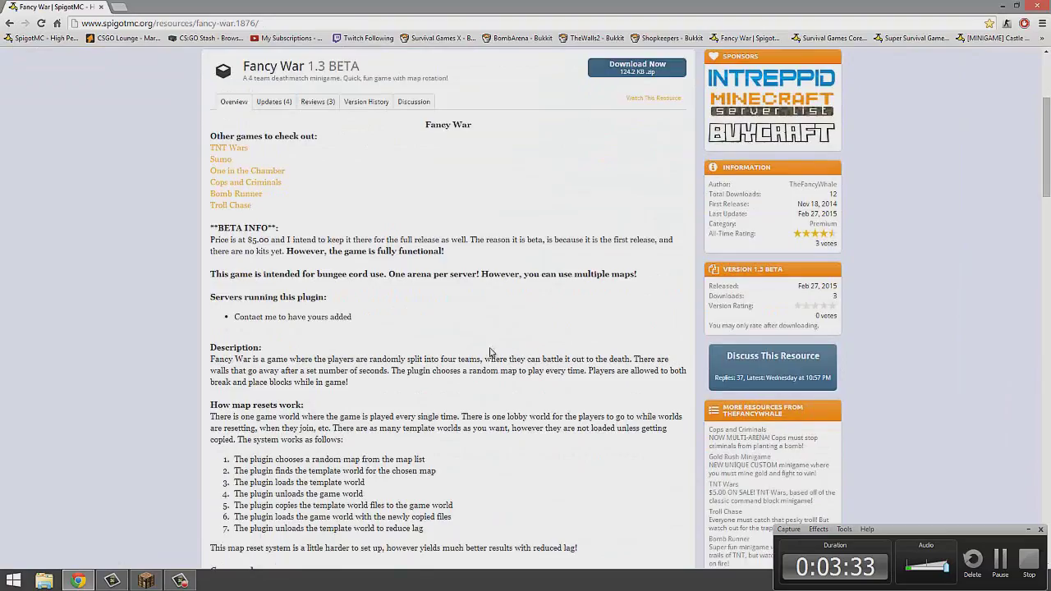
scroll(490, 353, "down", 10)
scroll(490, 353, "down", 10)
scroll(491, 353, "down", 10)
scroll(803, 97, "up", 20)
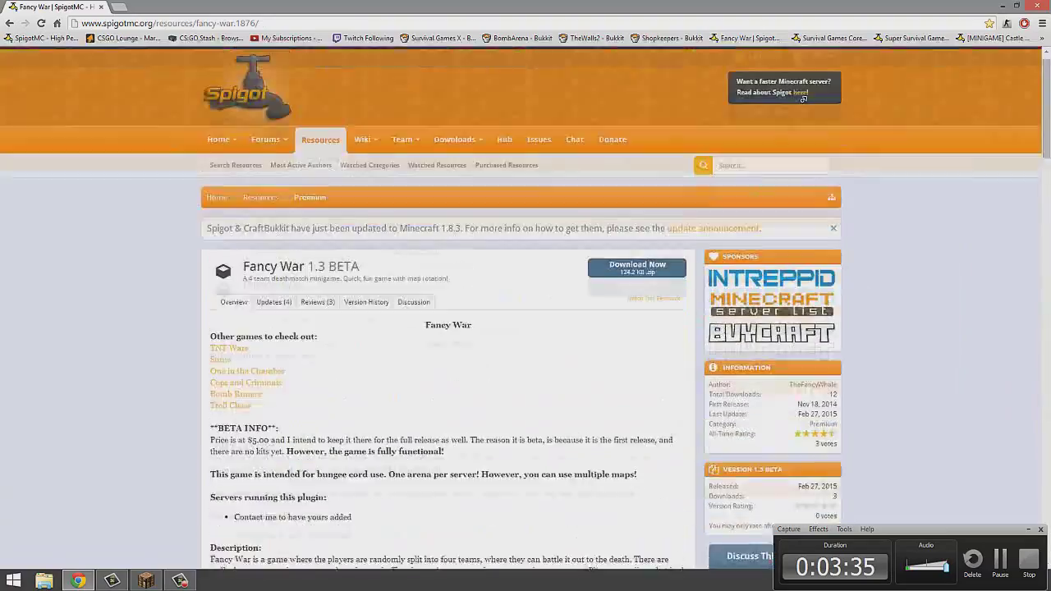
Look over the Super Survival Games plugin page on SpigotMC
left_click(911, 38)
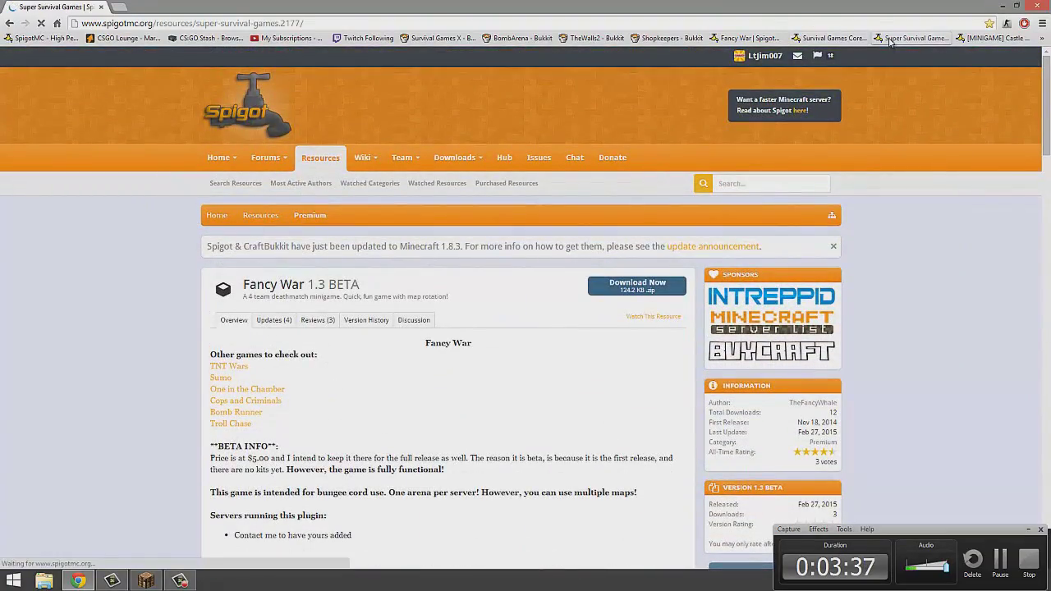
scroll(500, 259, "down", 3)
scroll(533, 328, "down", 15)
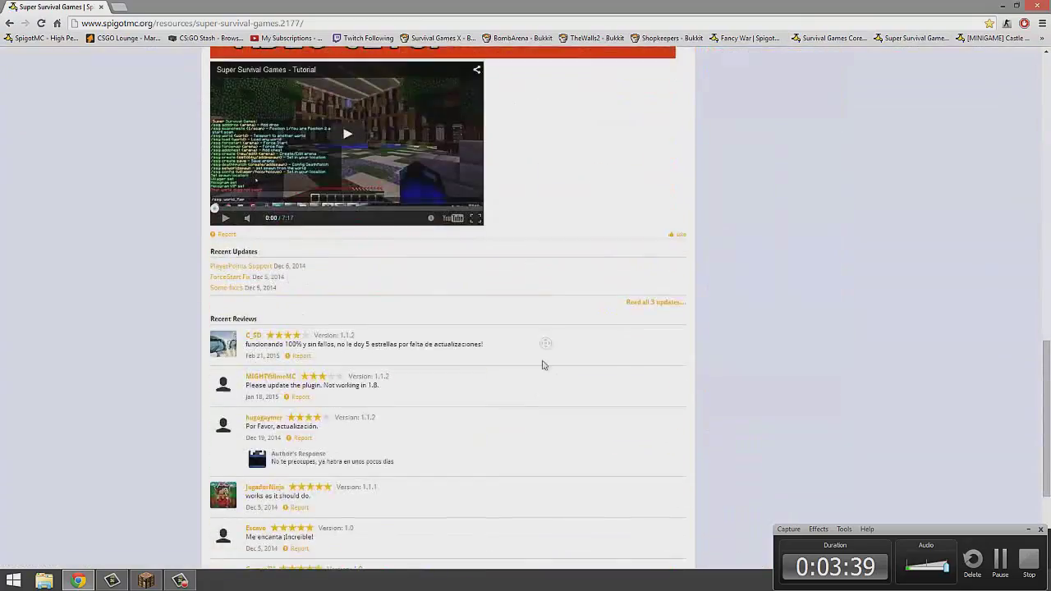
scroll(558, 137, "up", 20)
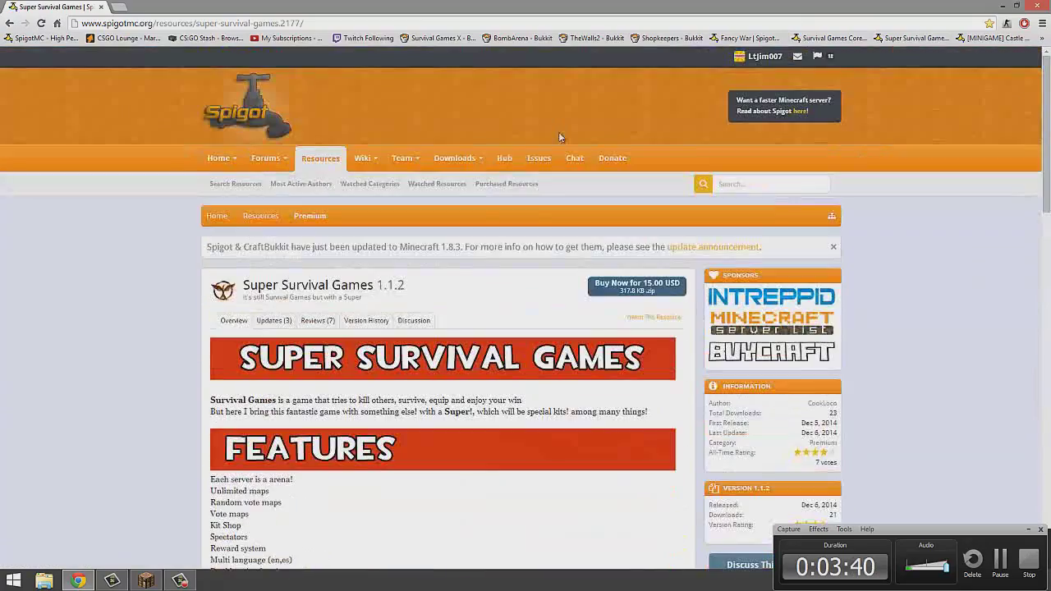
left_click(832, 246)
scroll(526, 328, "down", 15)
scroll(525, 328, "up", 15)
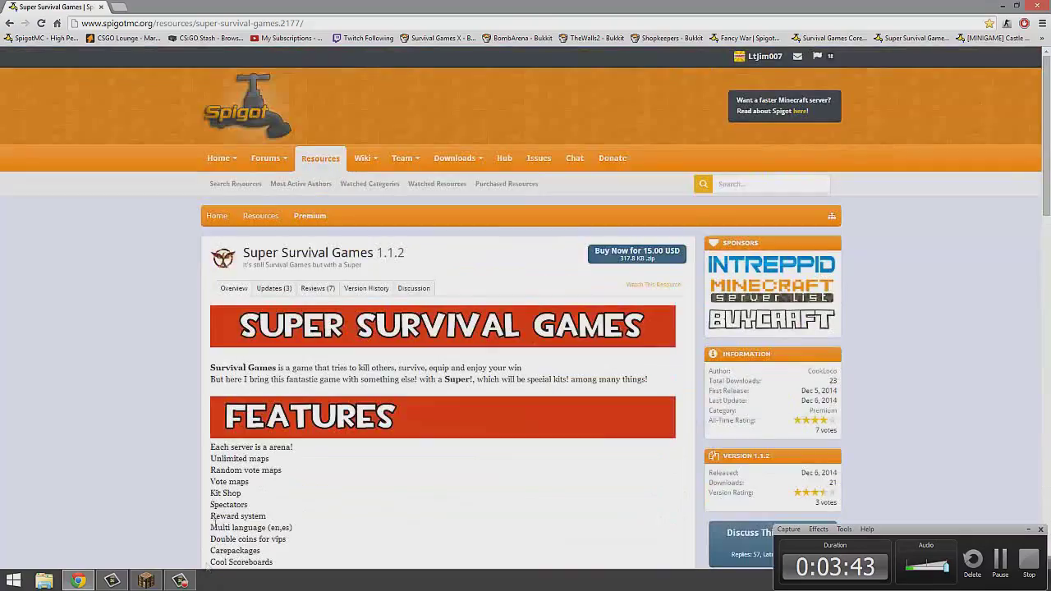
left_click(146, 580)
double_click(504, 261)
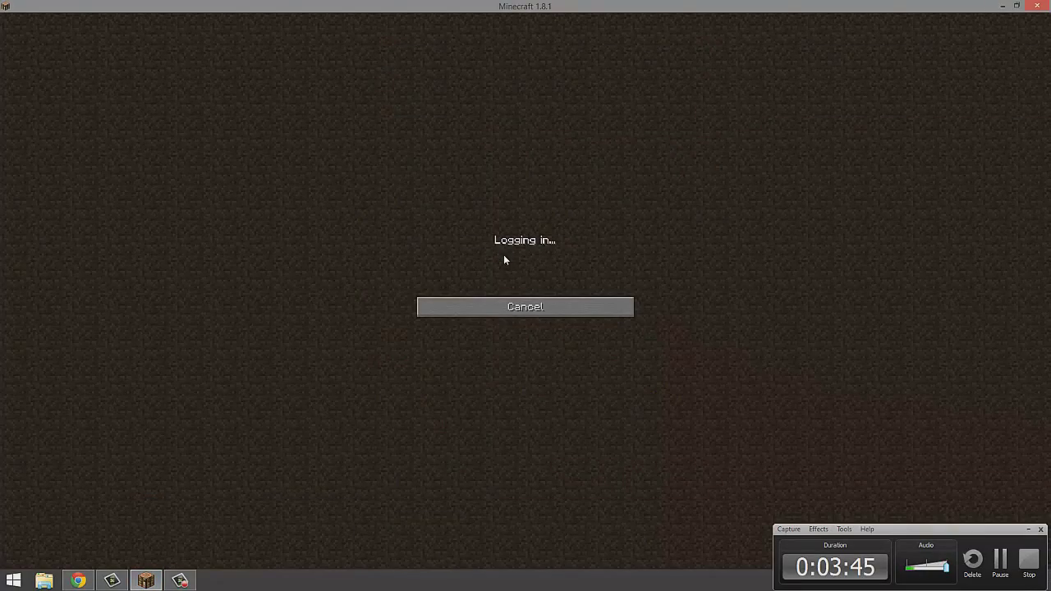